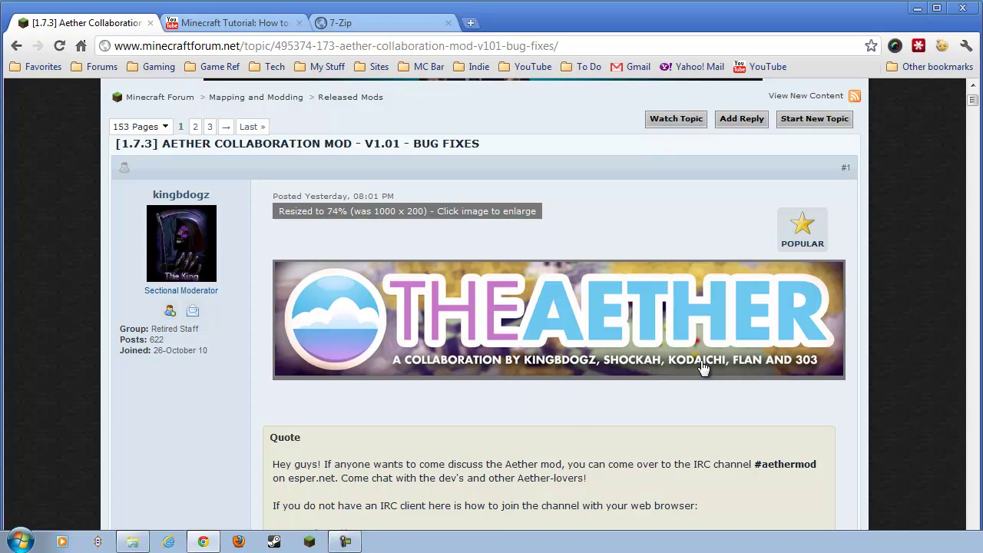
- Look through the Aether mod forum post's introduction, dimension description, creatures and portal screenshots
{"action": "scroll", "coordinate": [664, 420], "scroll_direction": "down", "scroll_amount": 1}
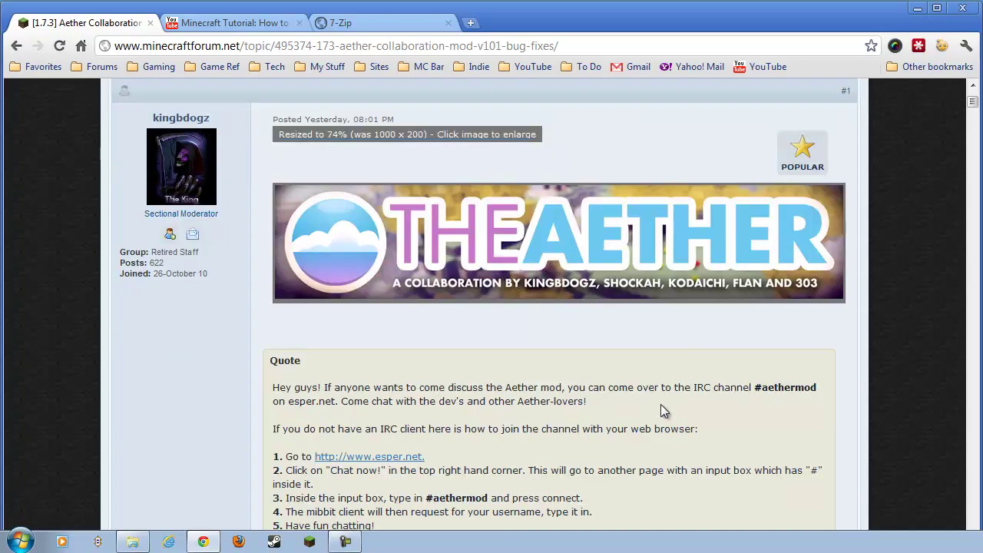
{"action": "scroll", "coordinate": [646, 373], "scroll_direction": "down", "scroll_amount": 4}
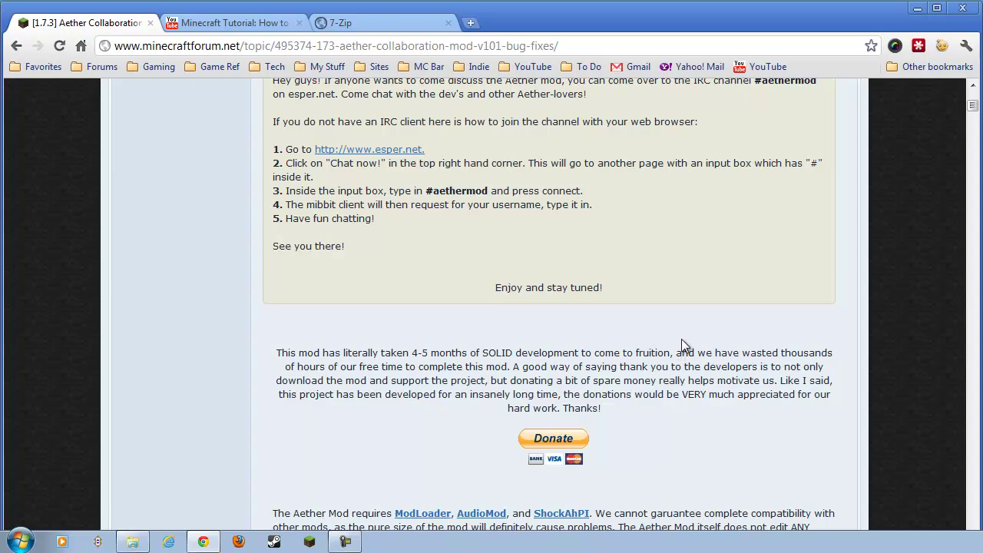
{"action": "scroll", "coordinate": [682, 339], "scroll_direction": "down", "scroll_amount": 8}
{"action": "scroll", "coordinate": [681, 339], "scroll_direction": "down", "scroll_amount": 10}
{"action": "scroll", "coordinate": [699, 270], "scroll_direction": "down", "scroll_amount": 1}
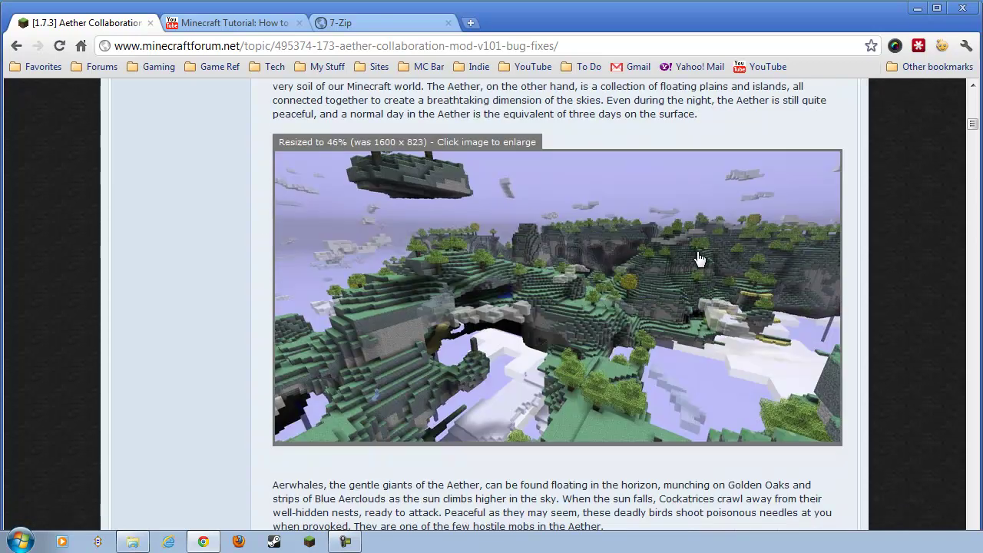
{"action": "scroll", "coordinate": [699, 257], "scroll_direction": "down", "scroll_amount": 8}
{"action": "scroll", "coordinate": [699, 258], "scroll_direction": "down", "scroll_amount": 2}
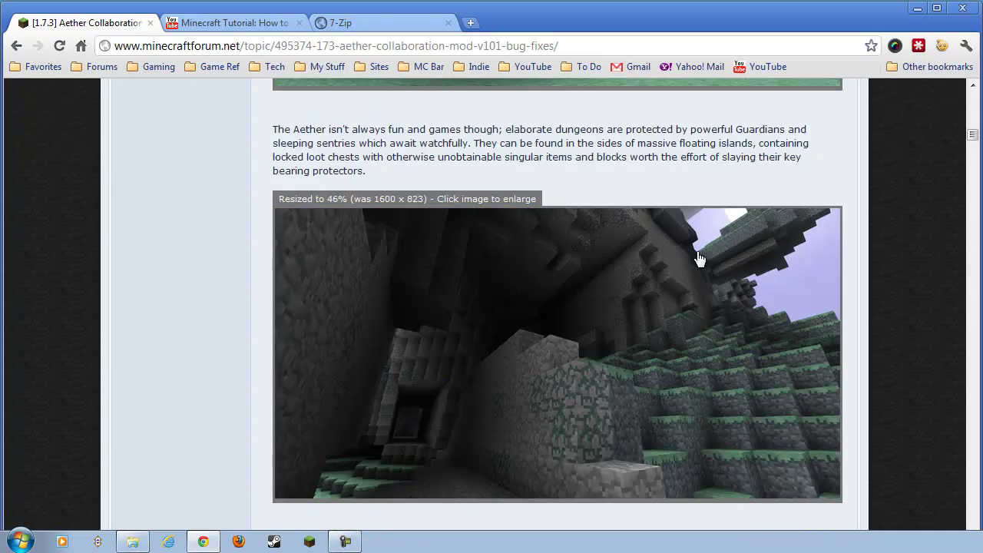
{"action": "scroll", "coordinate": [699, 259], "scroll_direction": "down", "scroll_amount": 1}
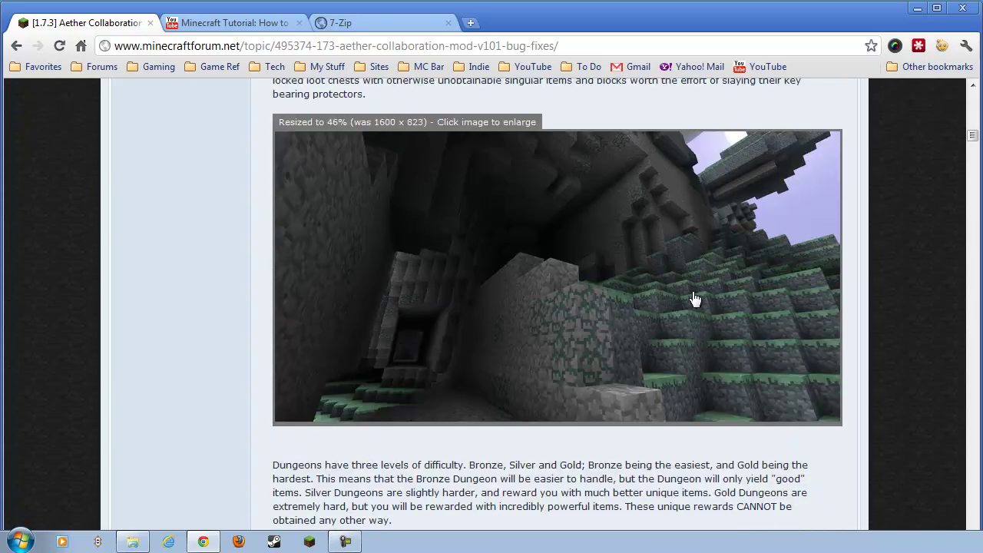
{"action": "scroll", "coordinate": [694, 292], "scroll_direction": "down", "scroll_amount": 5}
{"action": "scroll", "coordinate": [693, 320], "scroll_direction": "down", "scroll_amount": 6}
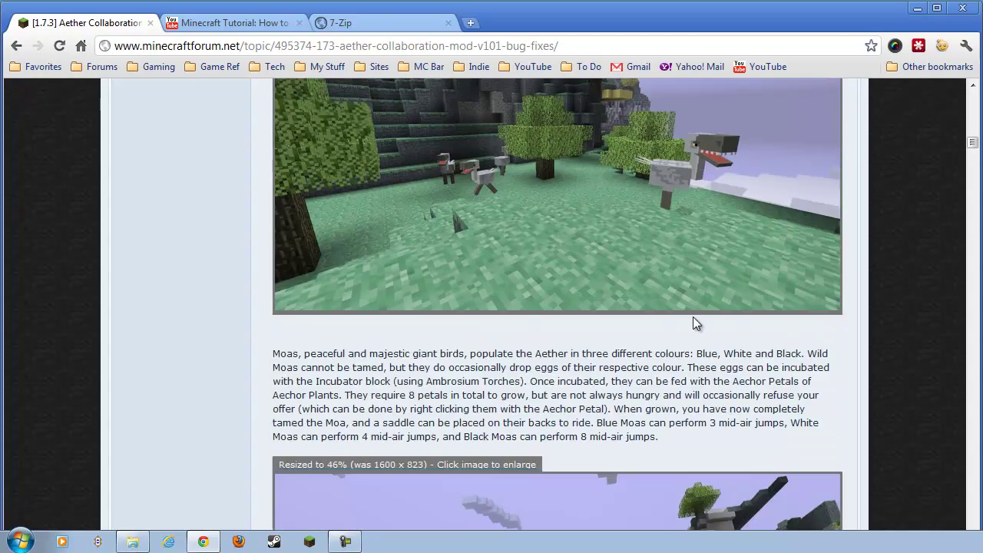
{"action": "scroll", "coordinate": [711, 255], "scroll_direction": "down", "scroll_amount": 1}
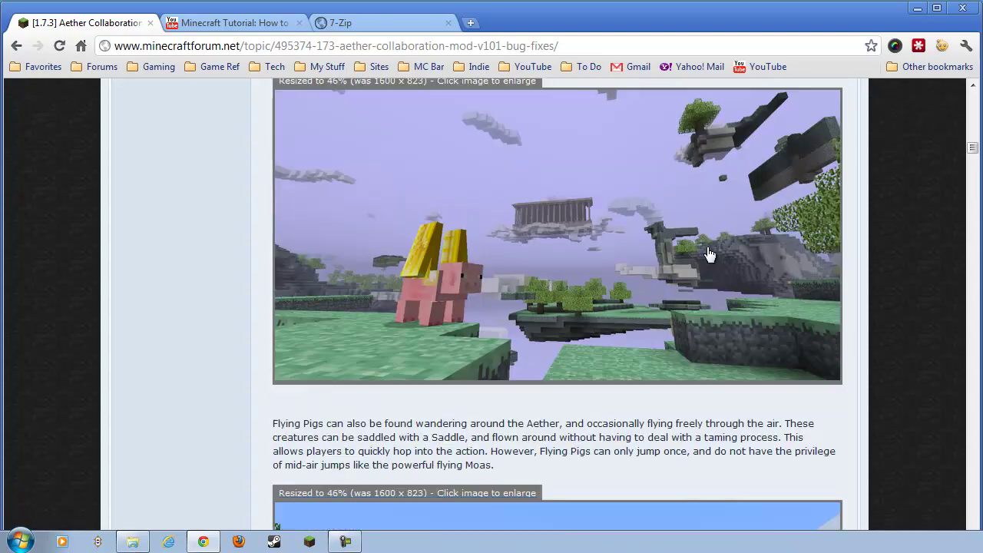
{"action": "scroll", "coordinate": [484, 265], "scroll_direction": "down", "scroll_amount": 2}
{"action": "scroll", "coordinate": [500, 231], "scroll_direction": "up", "scroll_amount": 2}
{"action": "scroll", "coordinate": [538, 277], "scroll_direction": "down", "scroll_amount": 2}
{"action": "scroll", "coordinate": [610, 269], "scroll_direction": "down", "scroll_amount": 7}
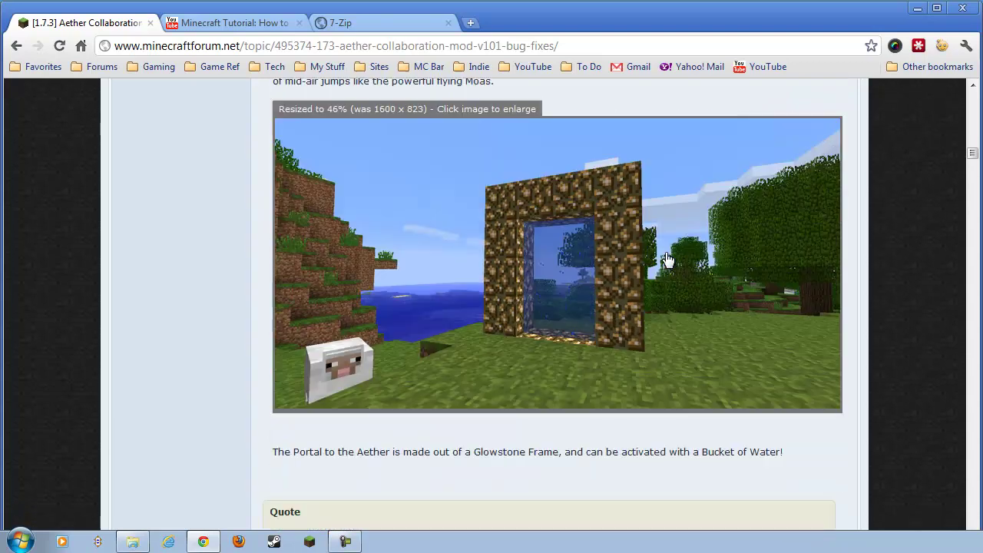
- Examine the New Accessory System section of the post, including the rings, capes and gloves
{"action": "scroll", "coordinate": [665, 259], "scroll_direction": "down", "scroll_amount": 1}
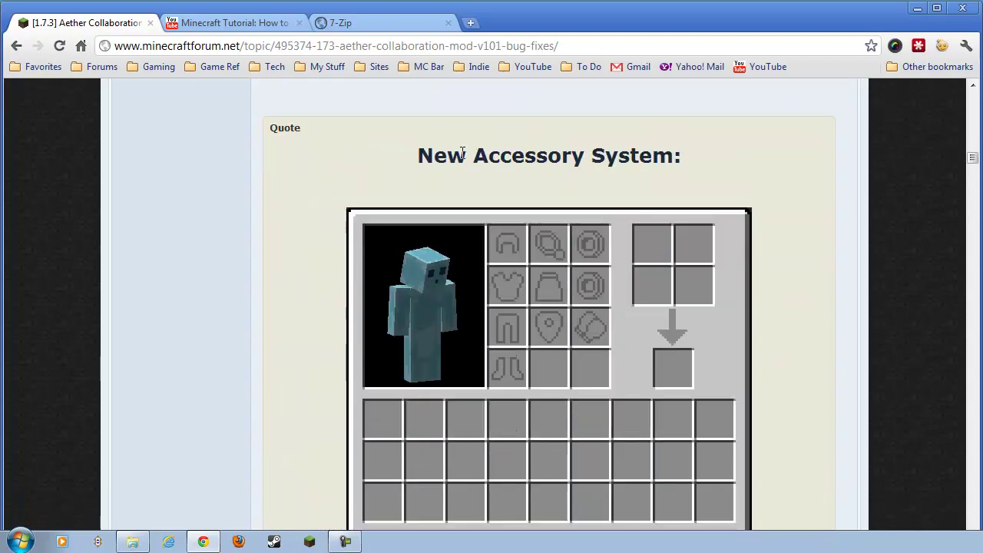
{"action": "scroll", "coordinate": [563, 261], "scroll_direction": "down", "scroll_amount": 1}
{"action": "scroll", "coordinate": [565, 269], "scroll_direction": "down", "scroll_amount": 6}
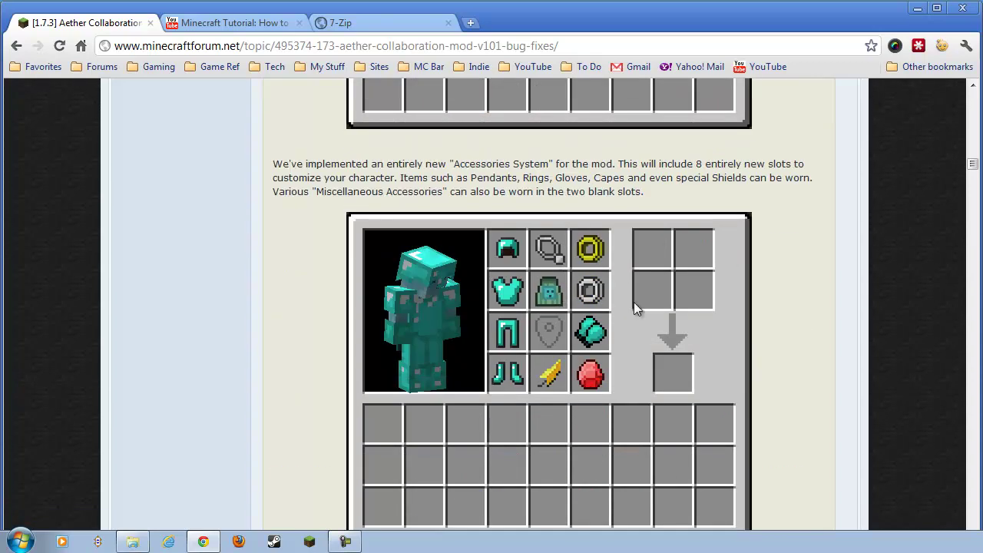
{"action": "scroll", "coordinate": [652, 271], "scroll_direction": "down", "scroll_amount": 5}
{"action": "scroll", "coordinate": [651, 272], "scroll_direction": "down", "scroll_amount": 5}
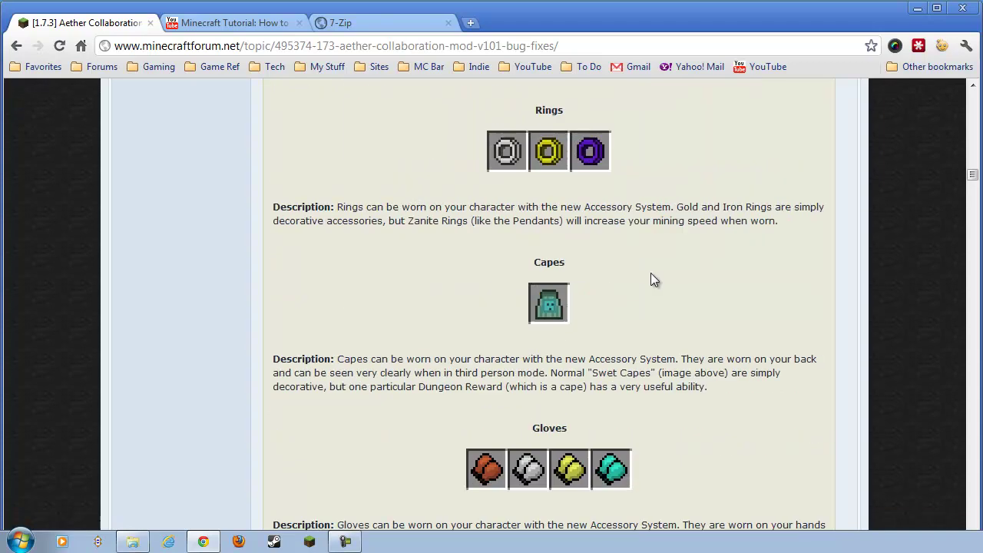
- Return to the beginning of the Aether mod post and review its banner and IRC channel instructions
{"action": "left_click_drag", "start_coordinate": [972, 177], "coordinate": [972, 112]}
{"action": "scroll", "coordinate": [751, 232], "scroll_direction": "up", "scroll_amount": 8}
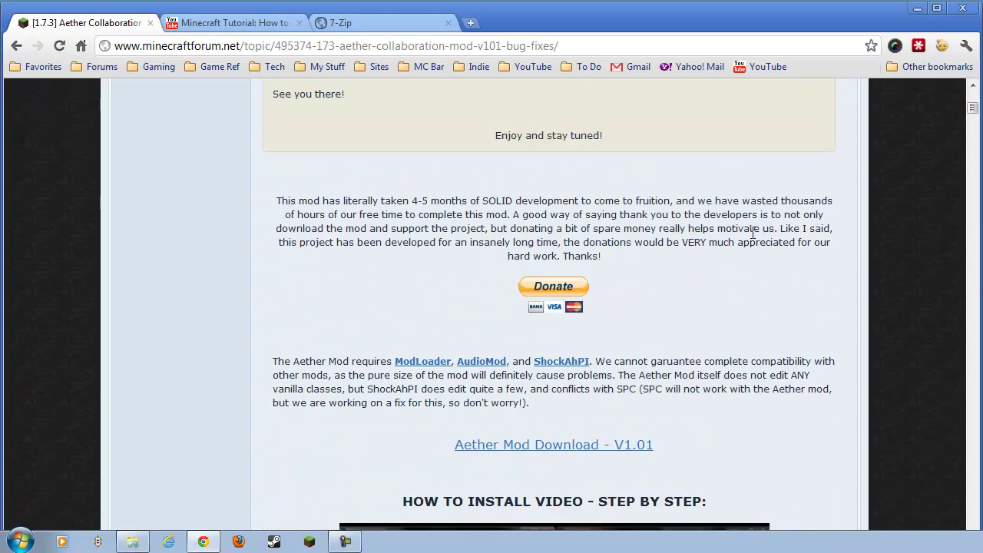
{"action": "scroll", "coordinate": [741, 237], "scroll_direction": "up", "scroll_amount": 3}
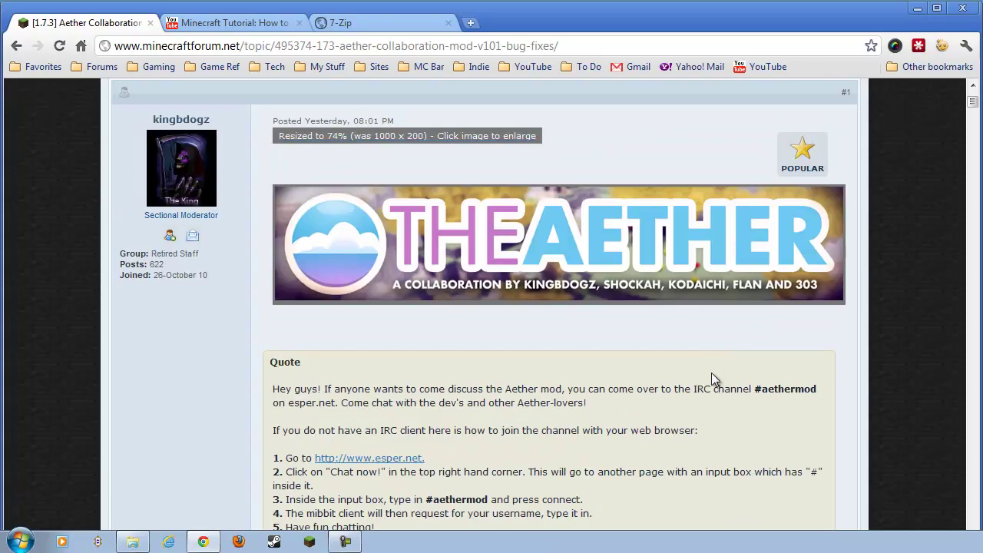
{"action": "scroll", "coordinate": [711, 373], "scroll_direction": "down", "scroll_amount": 2}
{"action": "scroll", "coordinate": [691, 331], "scroll_direction": "up", "scroll_amount": 2}
{"action": "scroll", "coordinate": [698, 384], "scroll_direction": "down", "scroll_amount": 1}
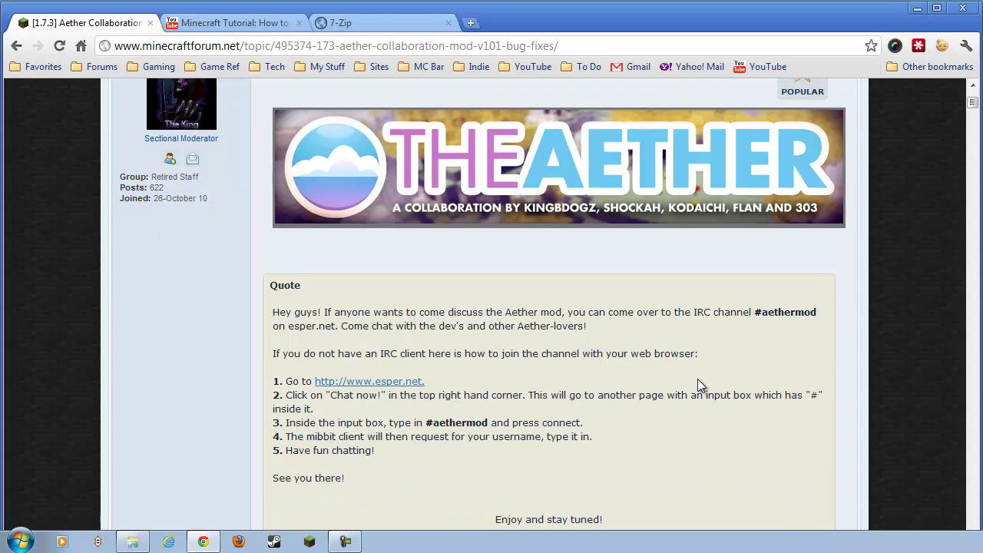
{"action": "scroll", "coordinate": [684, 384], "scroll_direction": "up", "scroll_amount": 1}
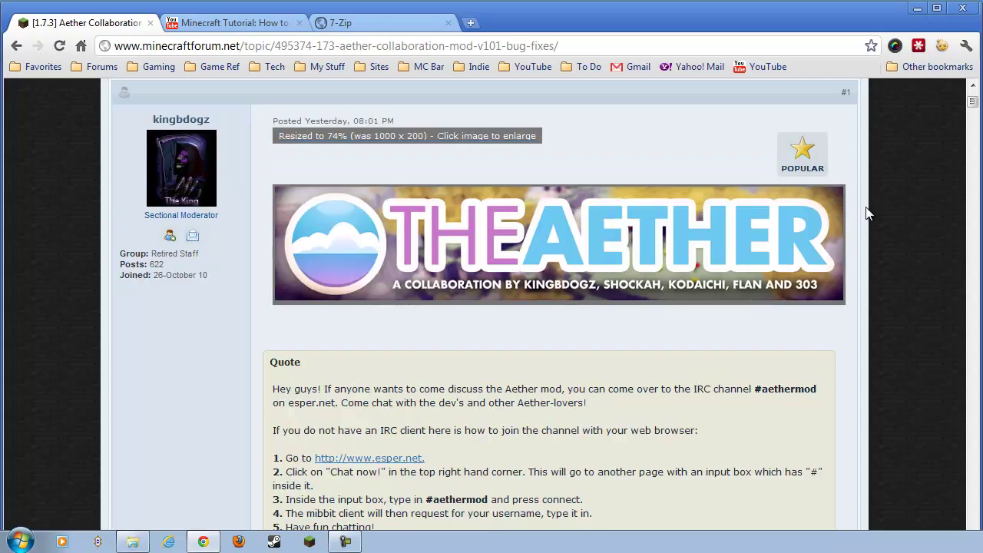
{"action": "scroll", "coordinate": [699, 384], "scroll_direction": "down", "scroll_amount": 1}
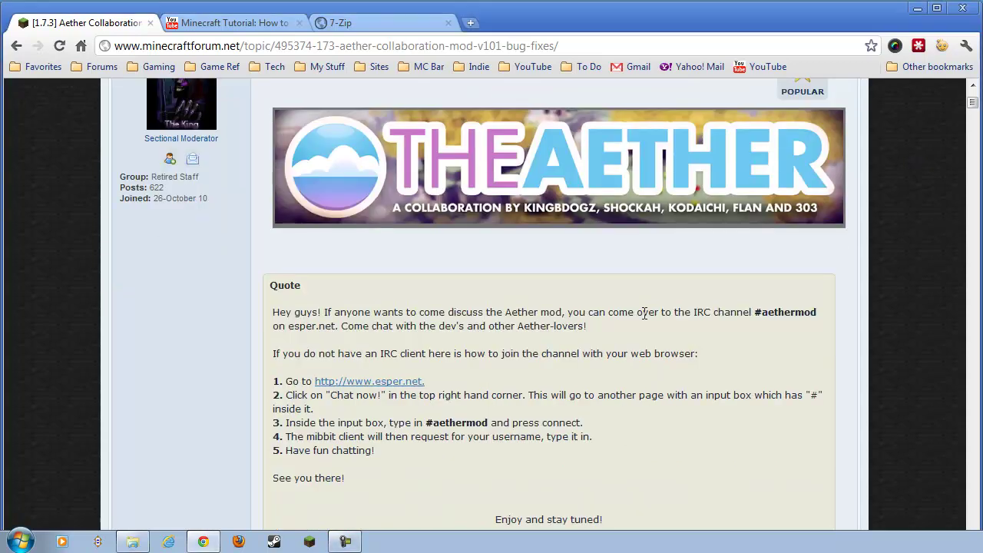
- View the FBackup Minecraft backup tutorial and the 7-Zip download page, and return to the Aether mod post
{"action": "left_click", "coordinate": [228, 25]}
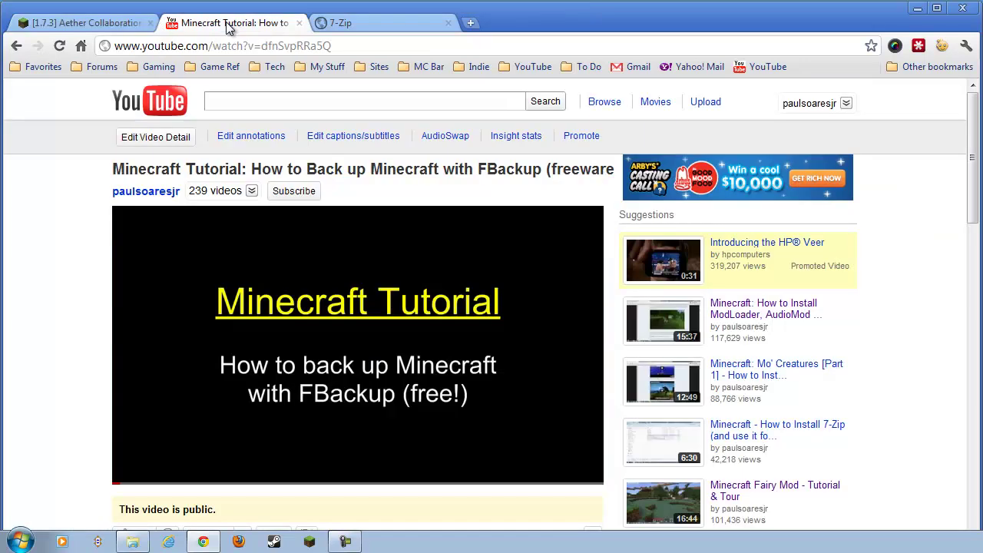
{"action": "left_click", "coordinate": [352, 22]}
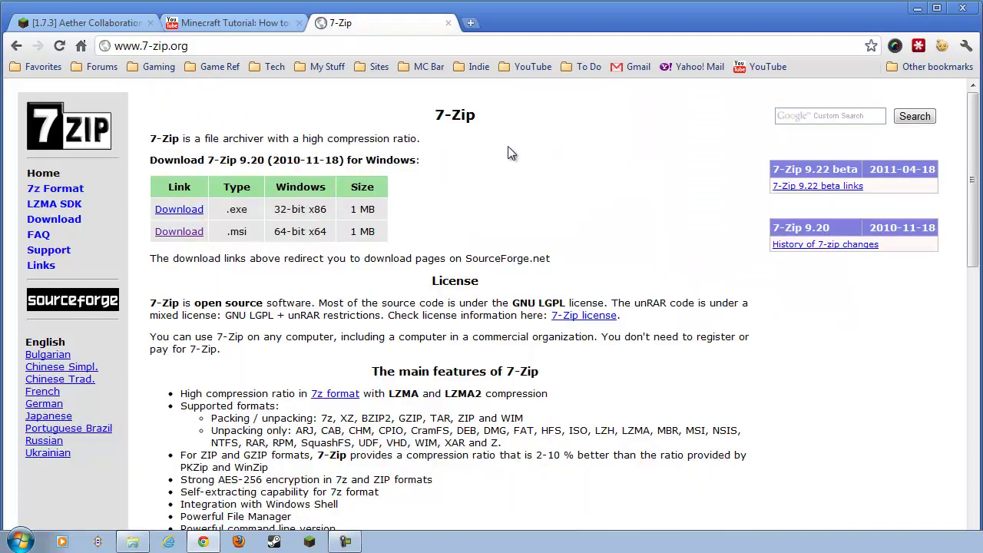
{"action": "left_click", "coordinate": [262, 23]}
{"action": "left_click", "coordinate": [116, 23]}
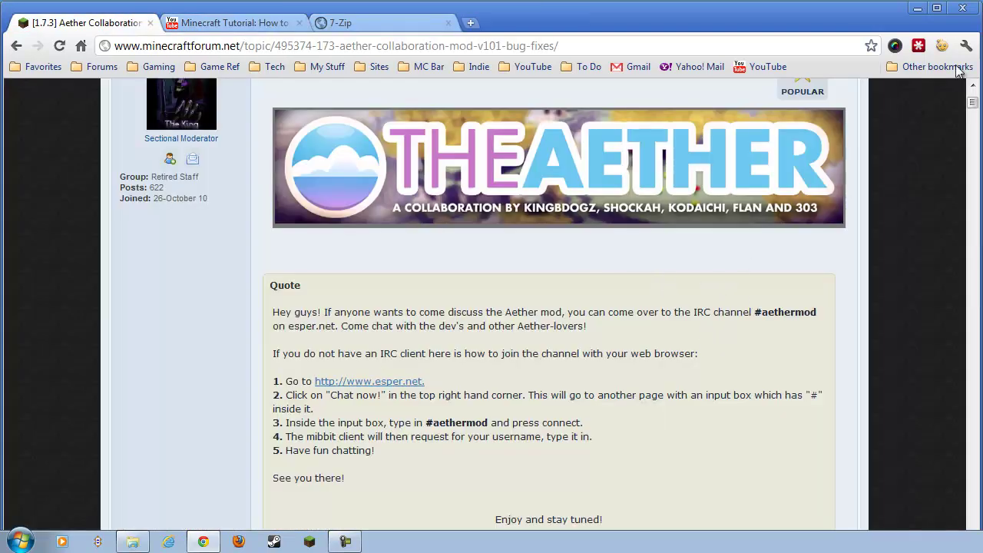
- Review the post's required mods and the Aether Mod Download - V1.01 link
{"action": "scroll", "coordinate": [706, 343], "scroll_direction": "down", "scroll_amount": 6}
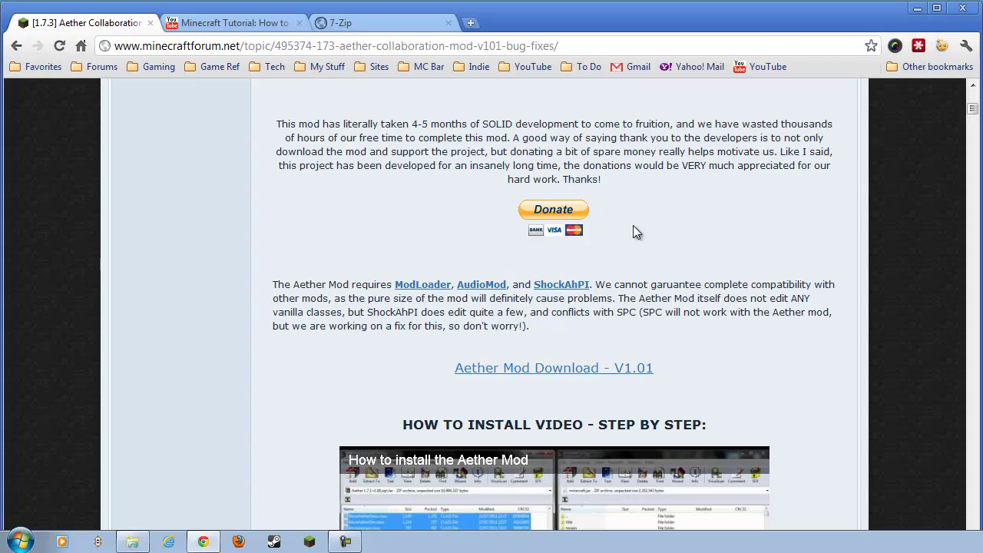
{"action": "scroll", "coordinate": [714, 224], "scroll_direction": "down", "scroll_amount": 1}
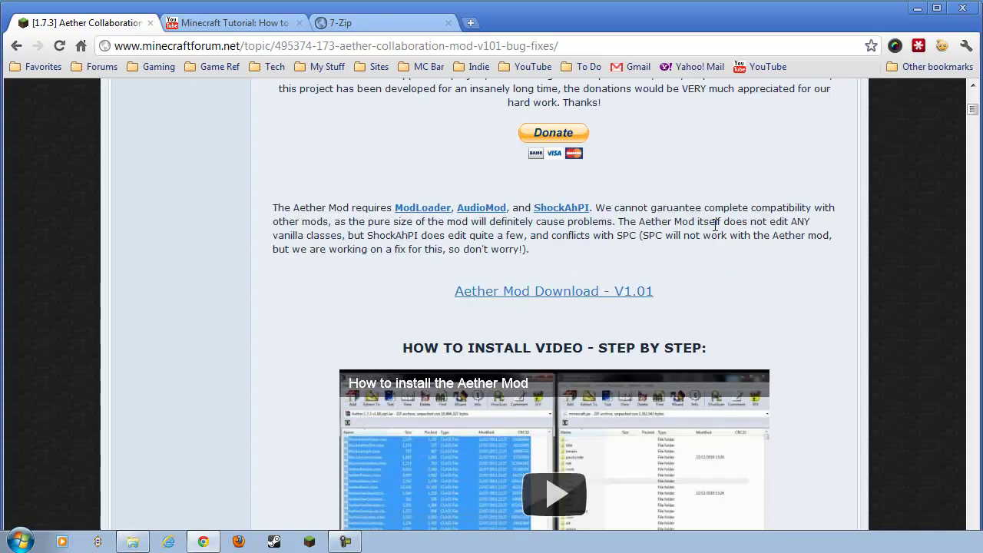
{"action": "scroll", "coordinate": [715, 225], "scroll_direction": "up", "scroll_amount": 2}
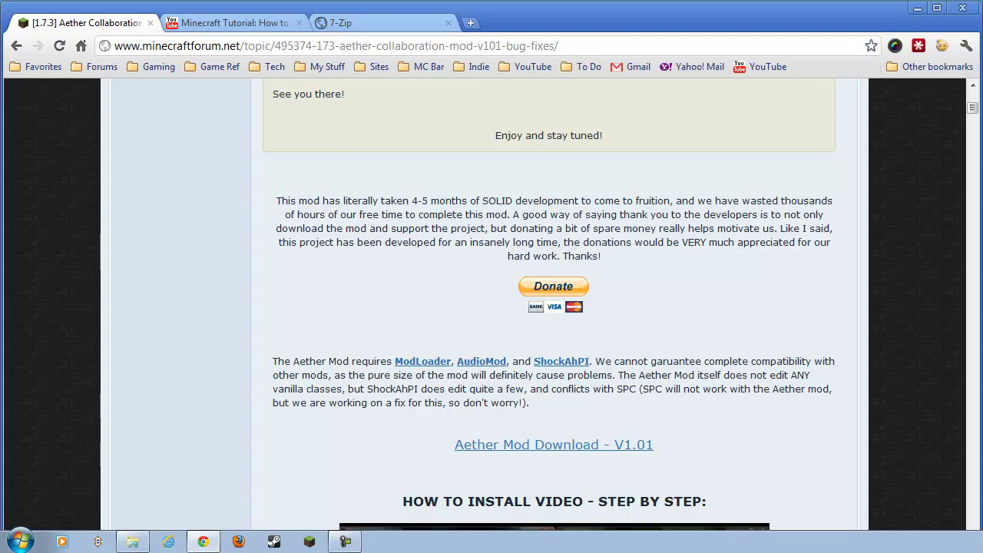
- Switch to the Downloads folder in Windows Explorer and check the ModLoader, AudioMod, ShockAhPI r5 and Aether 1.7.3 v1.01 zip files
{"action": "key", "text": "alt+Tab"}
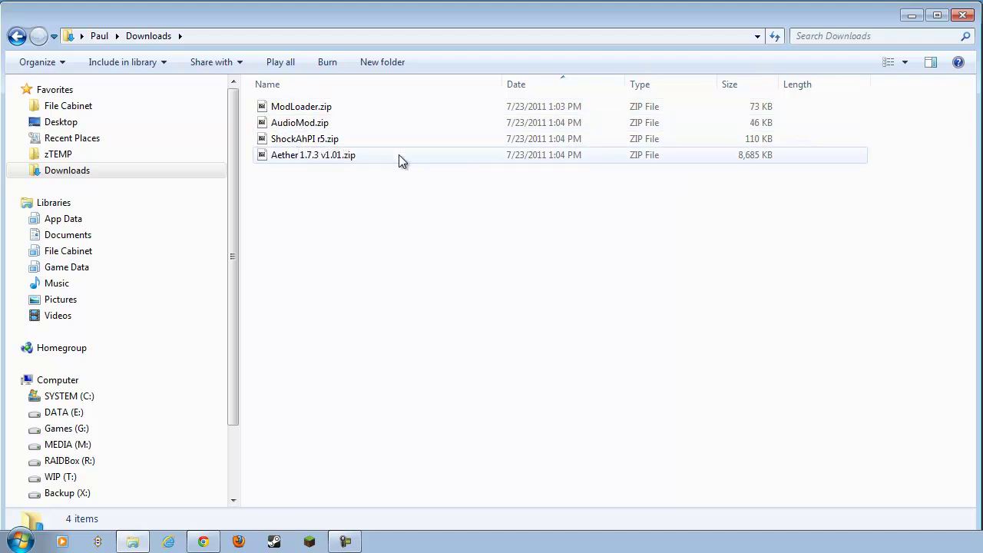
{"action": "left_click", "coordinate": [305, 109]}
{"action": "left_click", "coordinate": [302, 123]}
{"action": "left_click", "coordinate": [302, 139]}
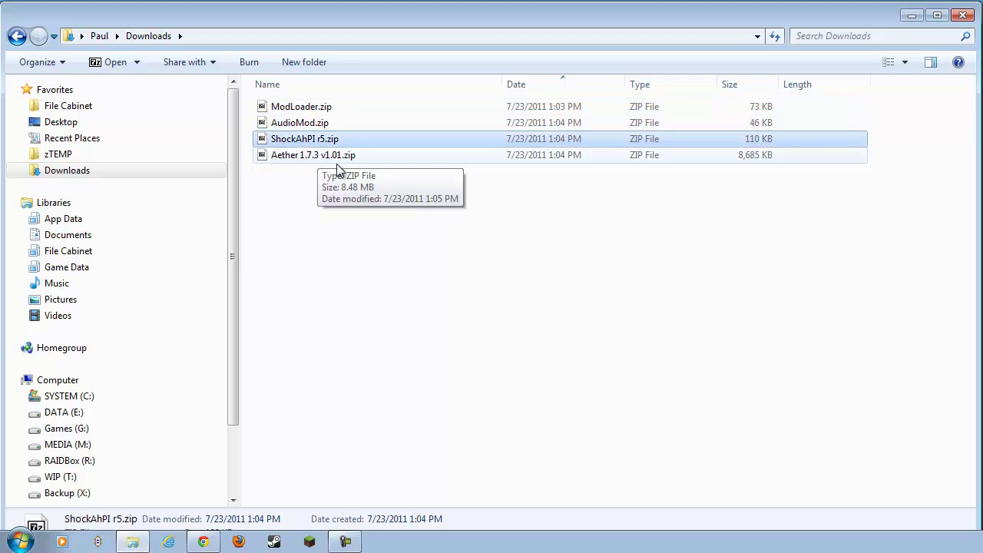
{"action": "left_click", "coordinate": [305, 158]}
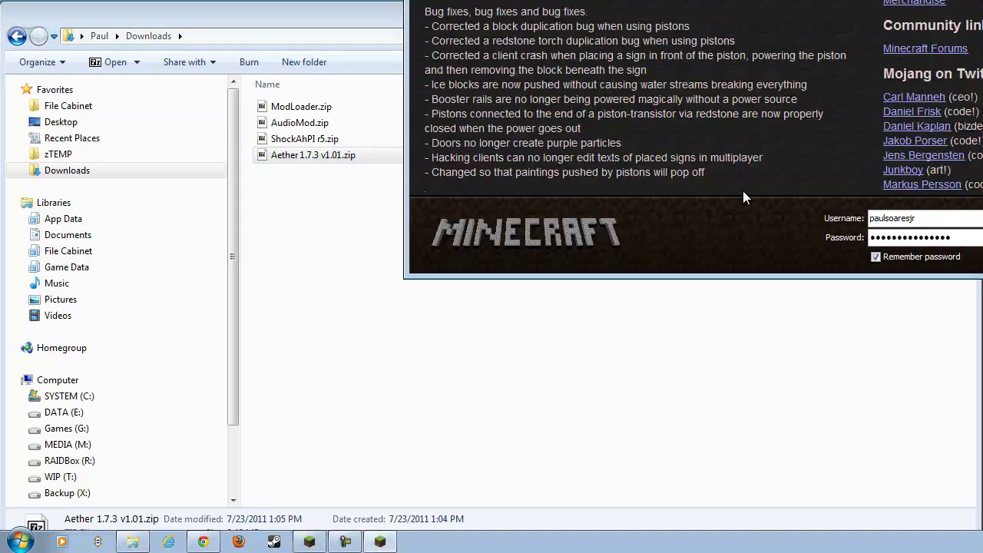
- Reposition and enlarge the Minecraft Launcher window, and set its launcher options to force a game update
{"action": "left_click_drag", "start_coordinate": [588, 73], "coordinate": [272, 53]}
{"action": "left_click_drag", "start_coordinate": [737, 434], "coordinate": [917, 499]}
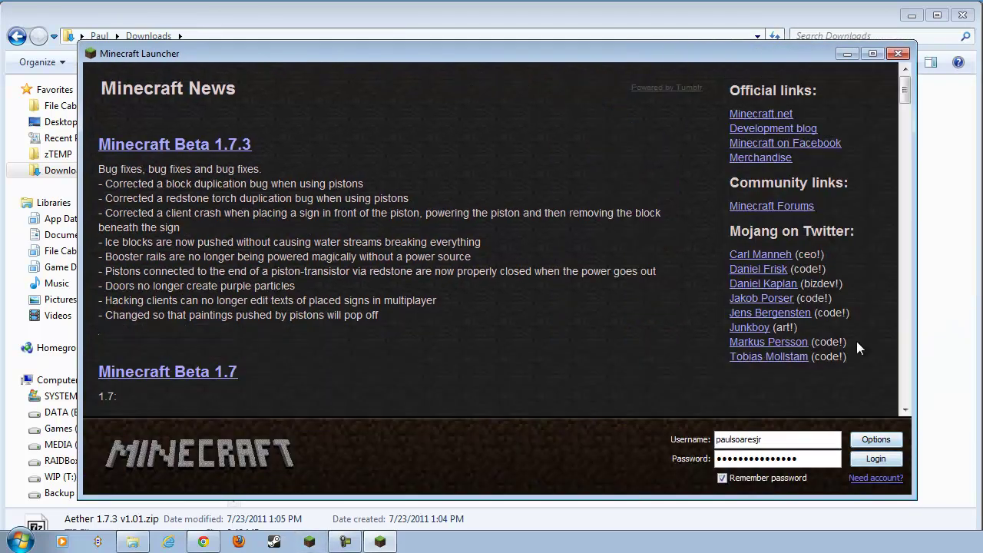
{"action": "left_click", "coordinate": [877, 441]}
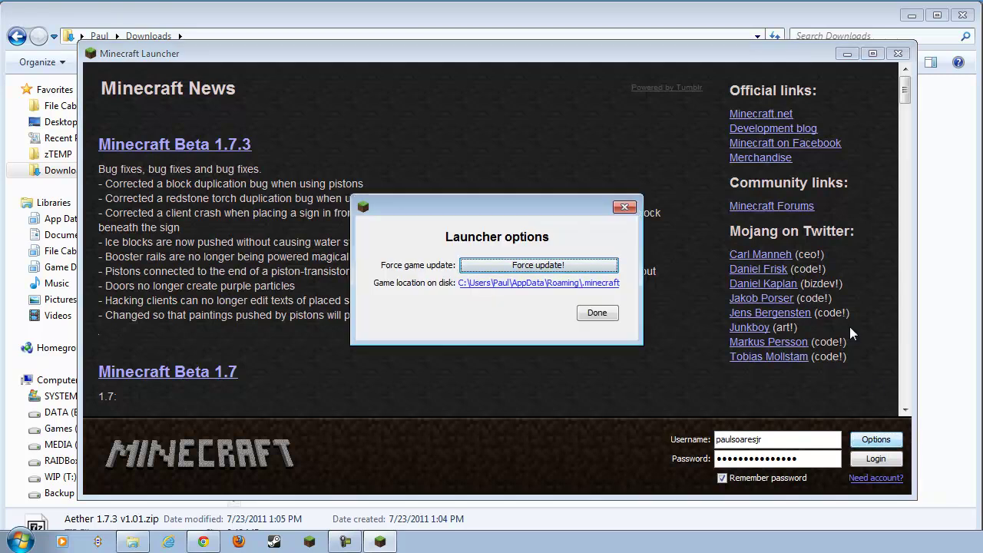
{"action": "left_click", "coordinate": [556, 265]}
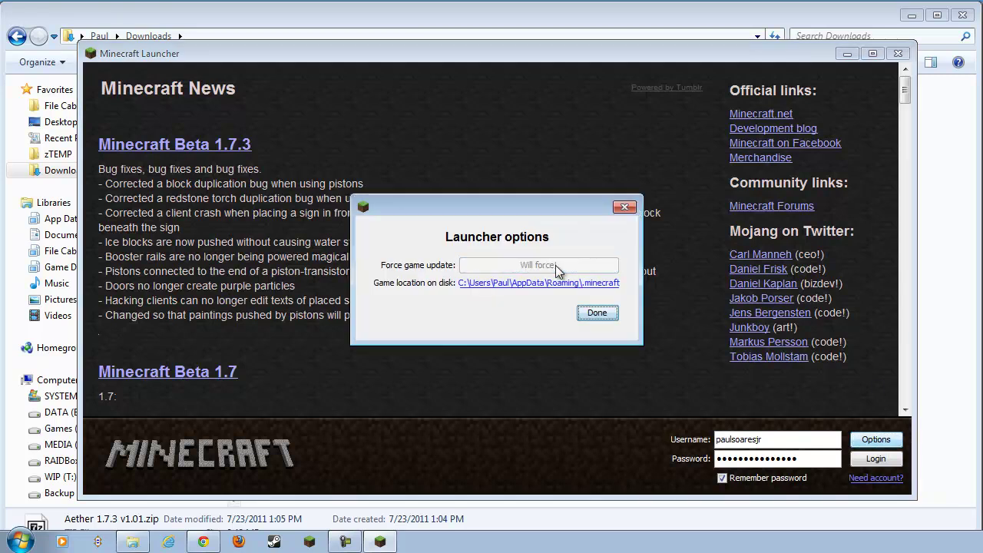
{"action": "left_click", "coordinate": [597, 313]}
- Log in to run the forced Minecraft update, and close the game from its title screen
{"action": "left_click", "coordinate": [859, 460]}
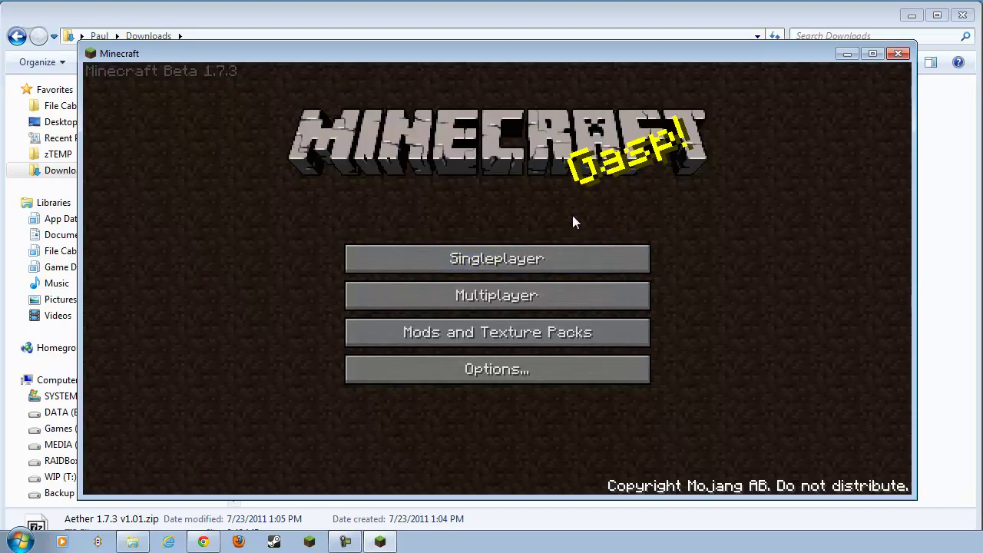
{"action": "left_click", "coordinate": [900, 61]}
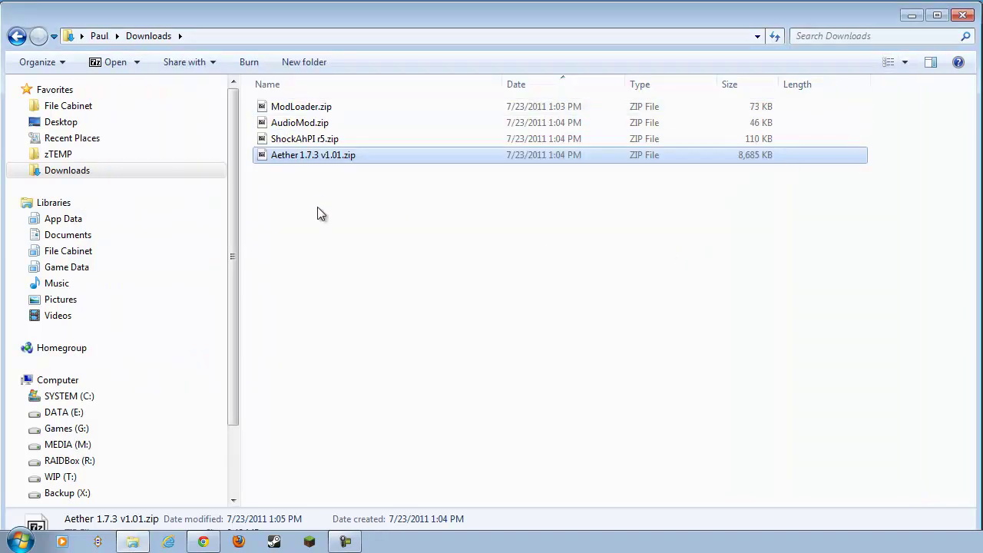
{"action": "left_click", "coordinate": [399, 391]}
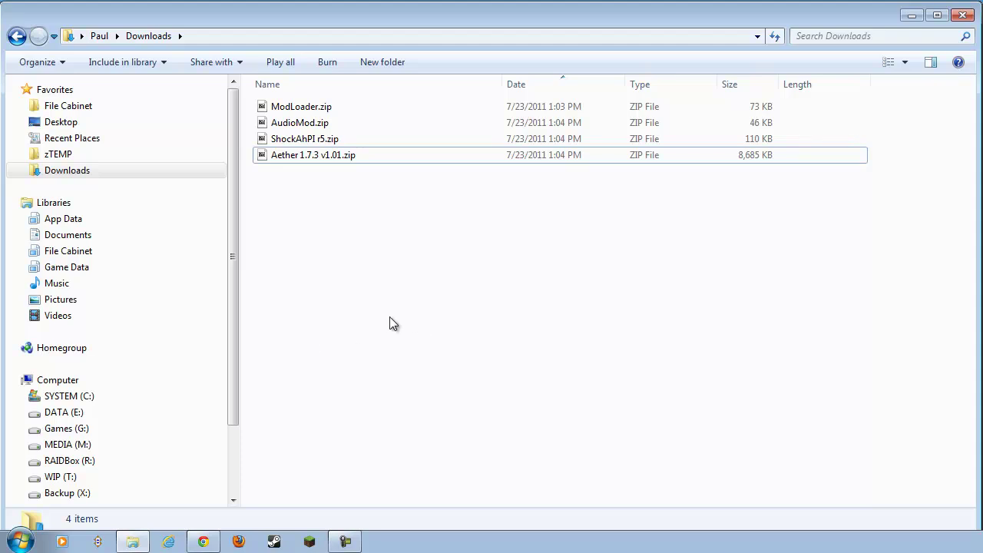
- Open the %appdata% folder from the Windows search and maximize its window
{"action": "left_click", "coordinate": [20, 542]}
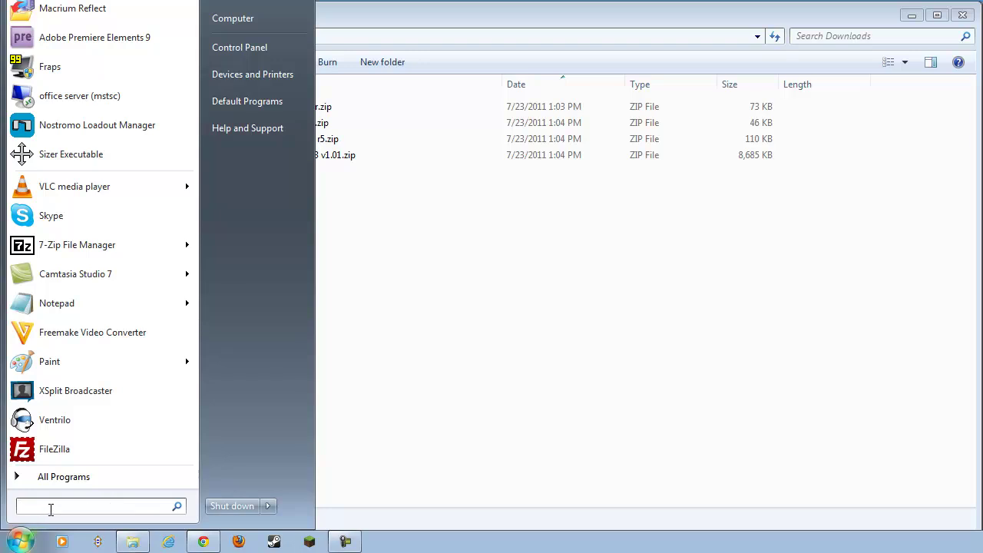
{"action": "type", "text": "%"}
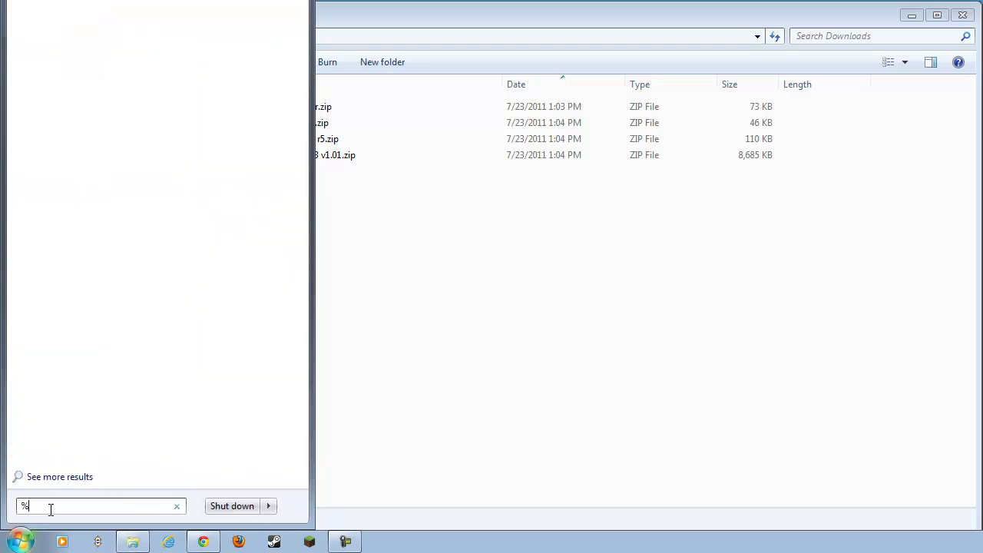
{"action": "type", "text": "appdata%"}
{"action": "key", "text": "Return"}
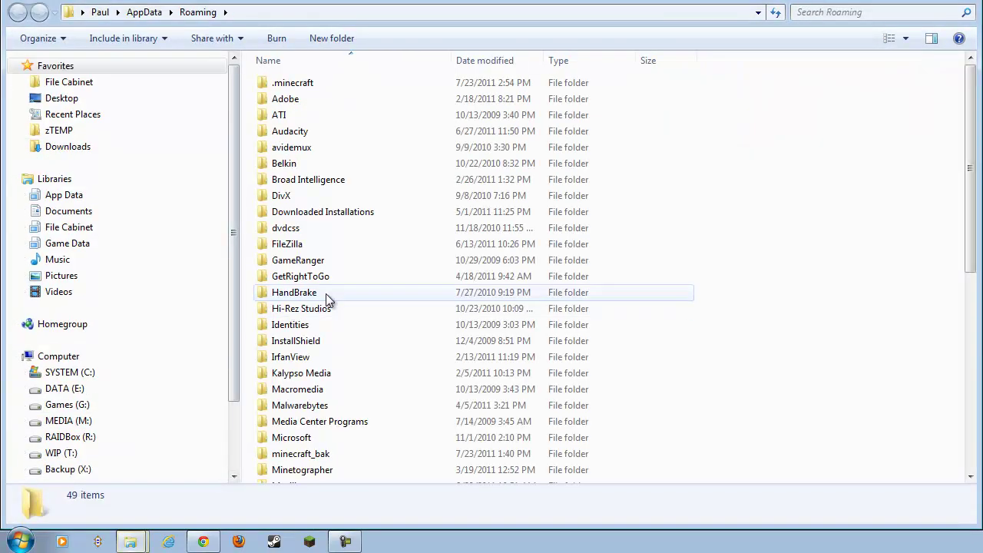
{"action": "double_click", "coordinate": [437, 3]}
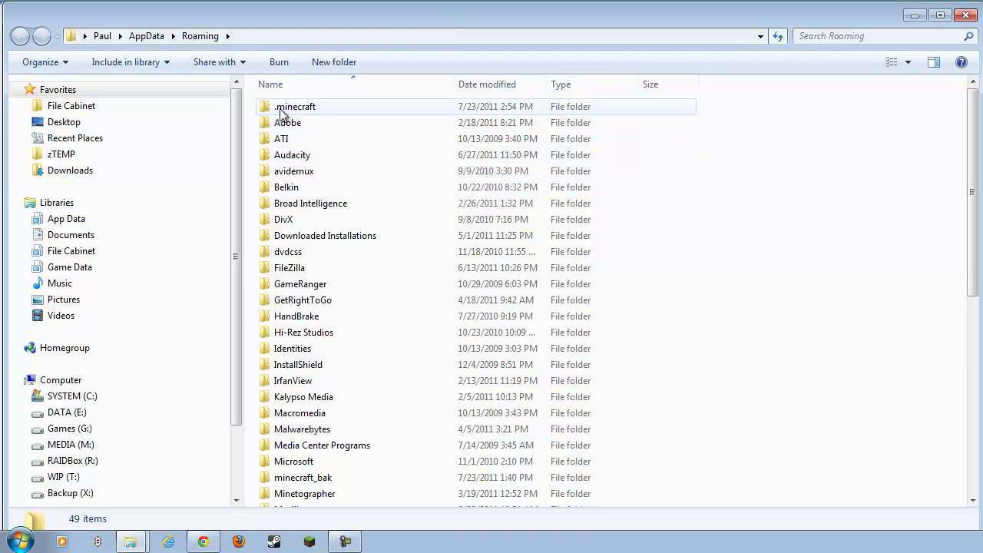
- Open minecraft.jar from the .minecraft\bin folder as a 7-Zip archive and move its window to uncover the file list
{"action": "mouse_move", "coordinate": [295, 114]}
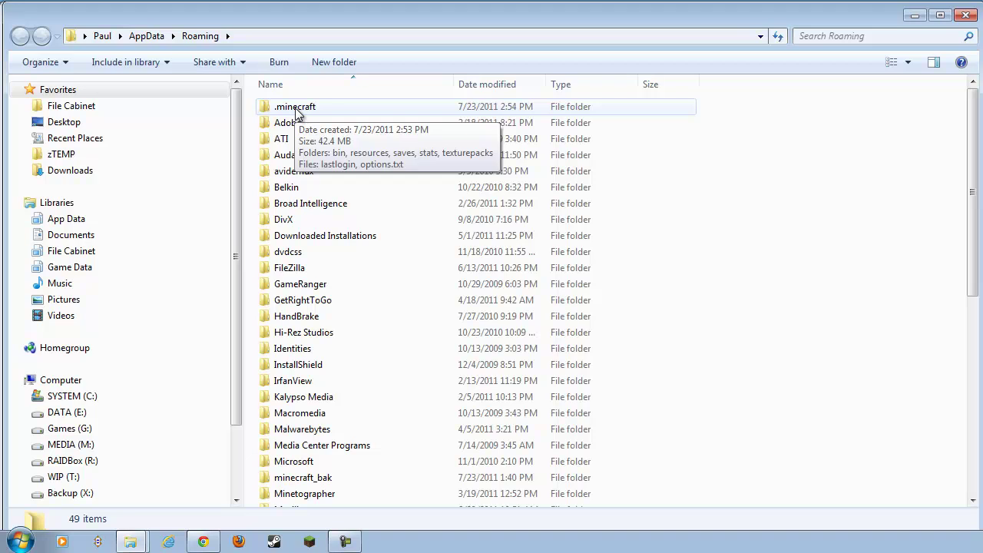
{"action": "double_click", "coordinate": [296, 112]}
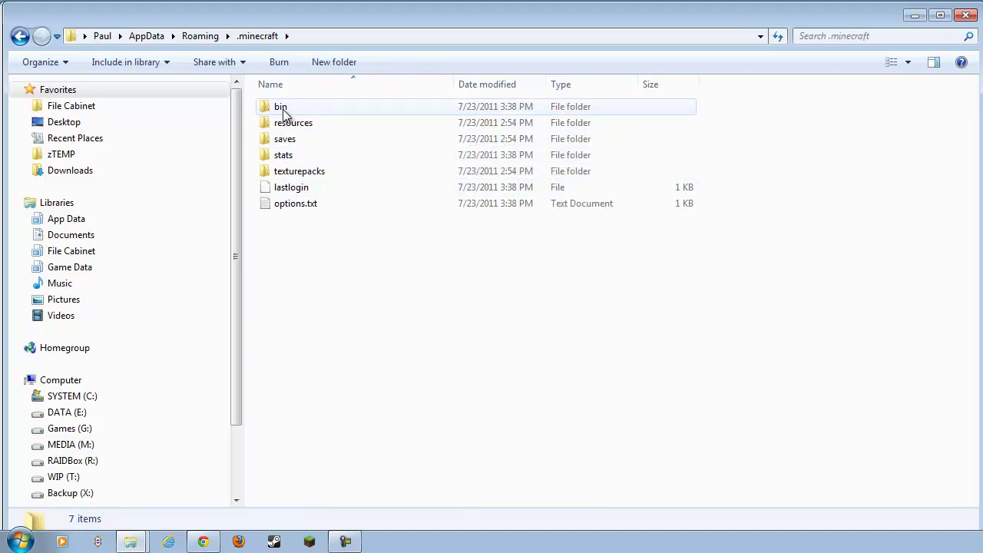
{"action": "double_click", "coordinate": [281, 110]}
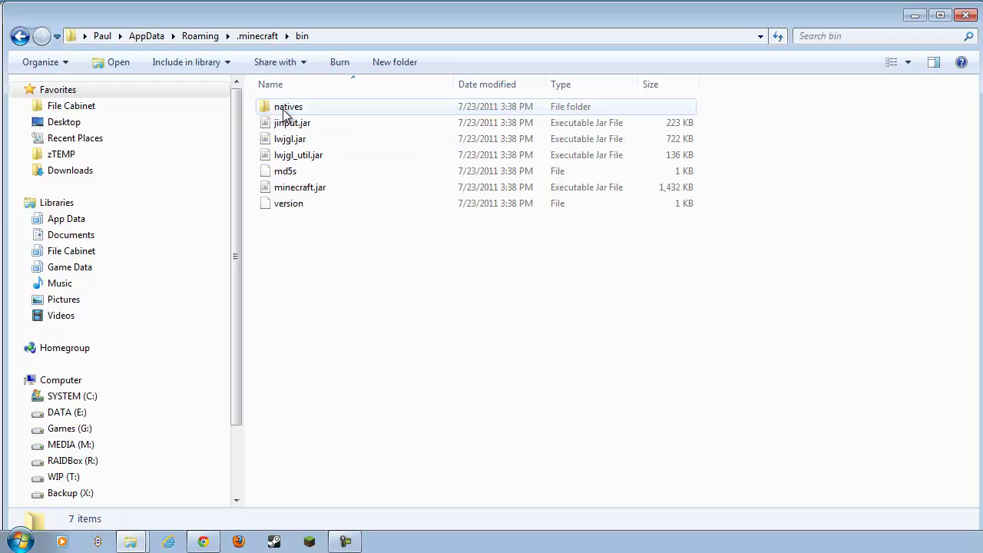
{"action": "left_click", "coordinate": [297, 192]}
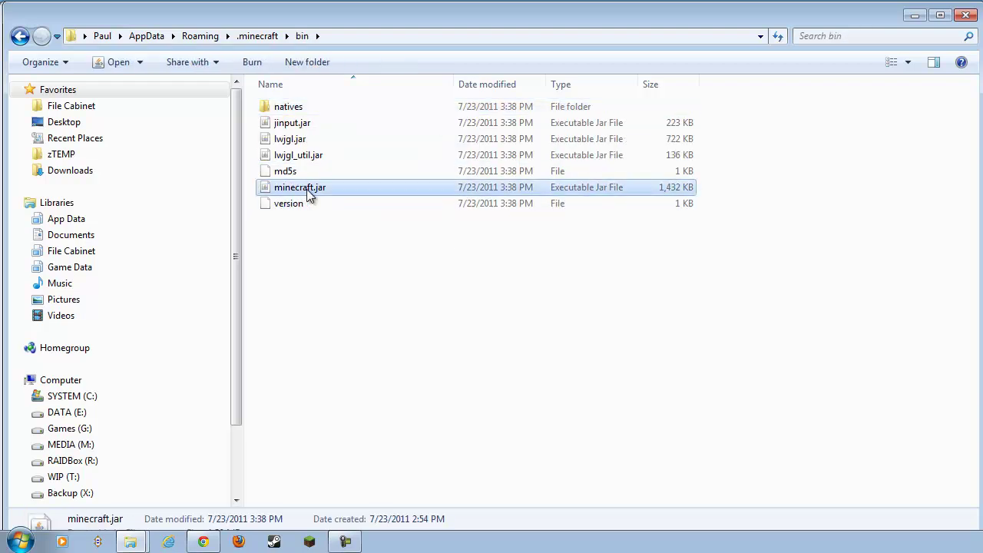
{"action": "mouse_move", "coordinate": [321, 193]}
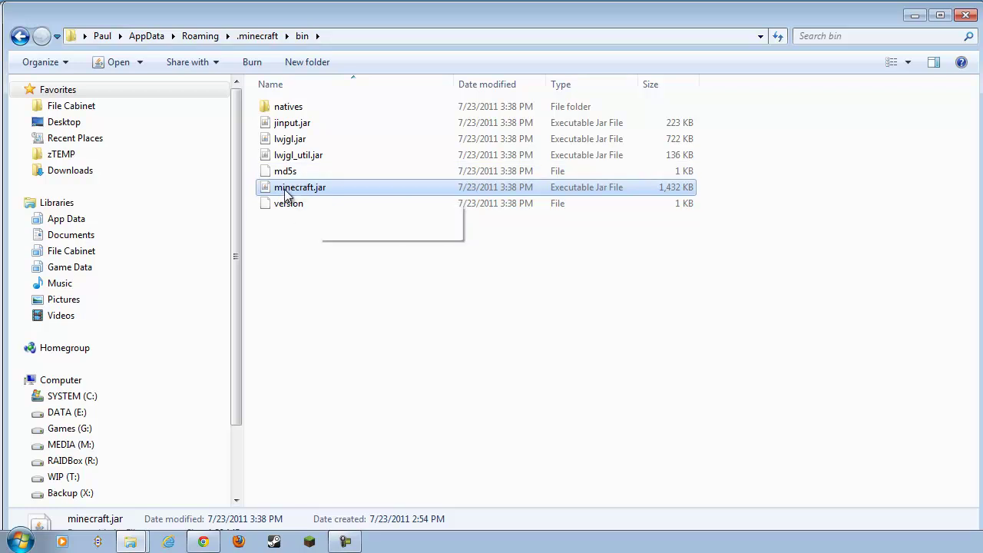
{"action": "right_click", "coordinate": [283, 192]}
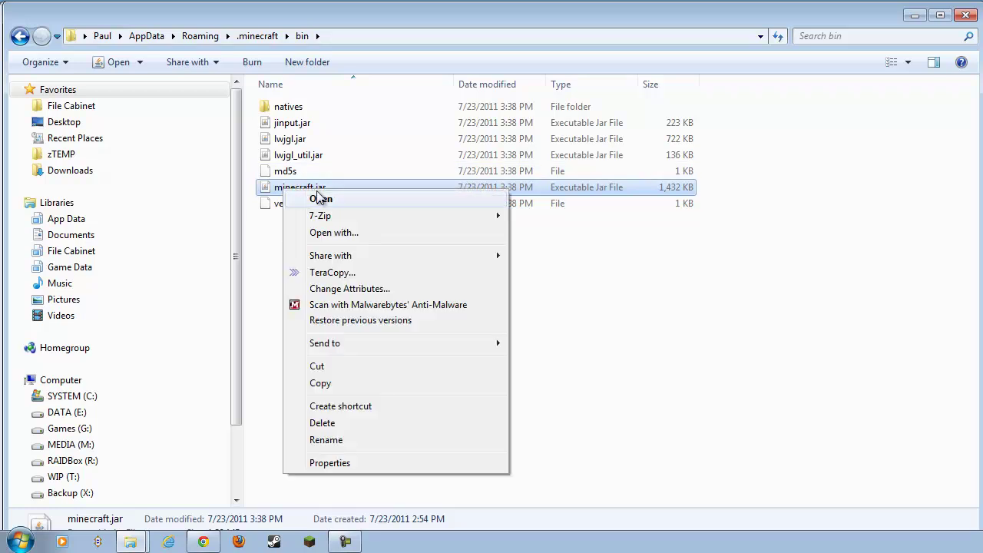
{"action": "mouse_move", "coordinate": [329, 221]}
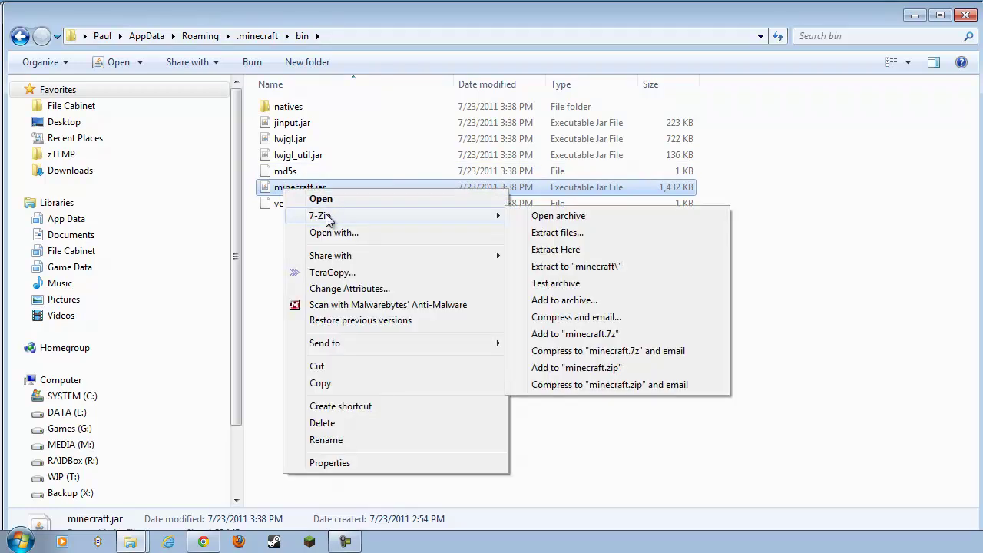
{"action": "left_click", "coordinate": [548, 218]}
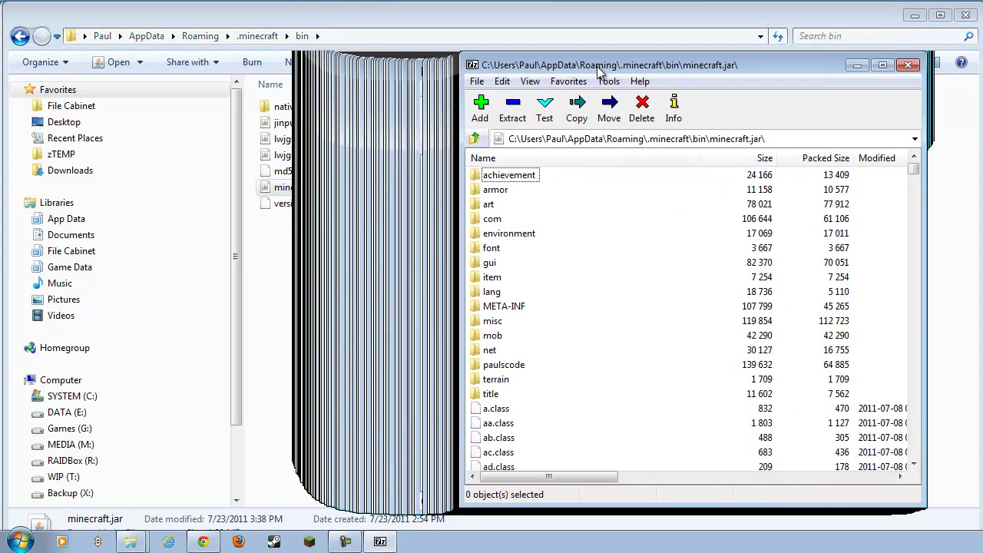
{"action": "left_click_drag", "start_coordinate": [621, 18], "coordinate": [641, 71]}
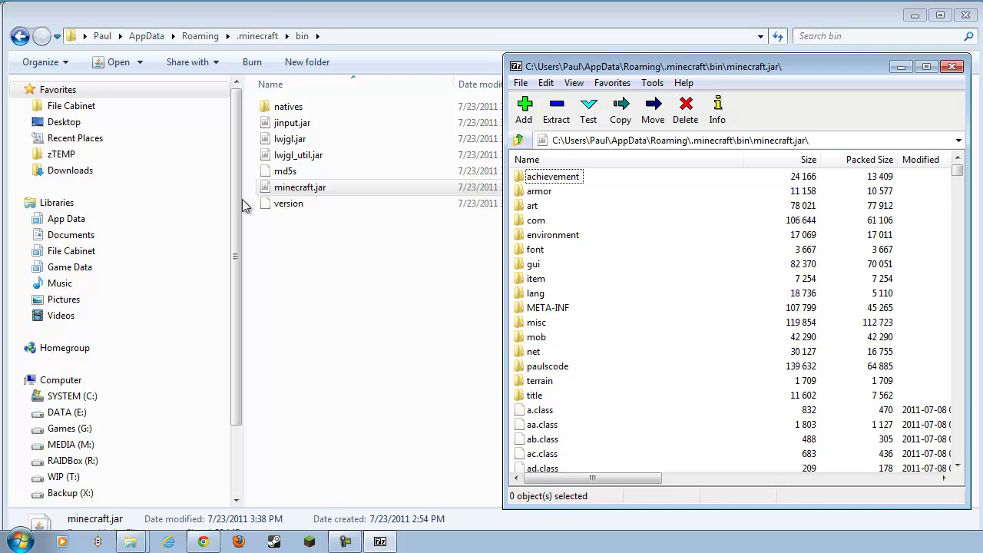
- Open ModLoader.zip from the Downloads folder as a 7-Zip archive and bring the minecraft.jar archive up beside it
{"action": "mouse_move", "coordinate": [146, 536]}
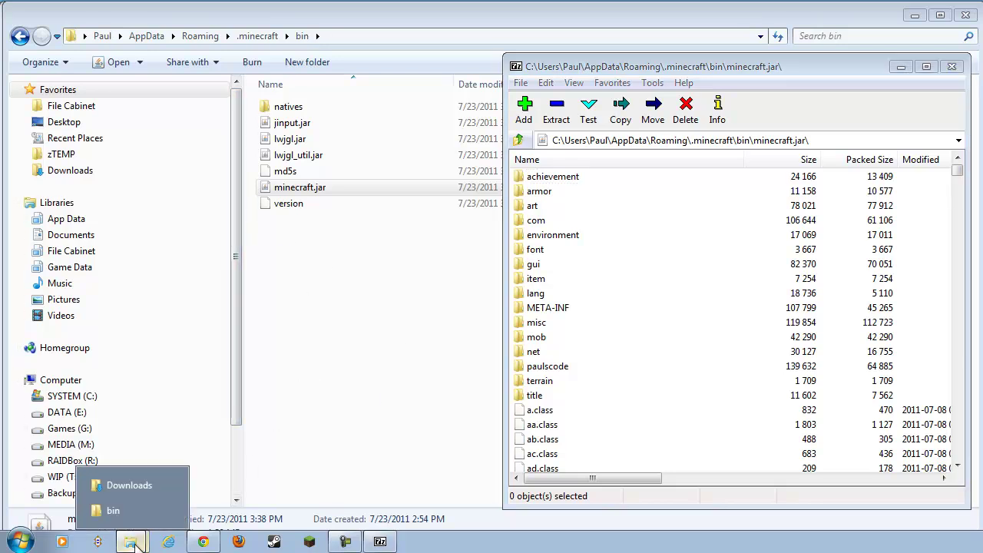
{"action": "left_click", "coordinate": [136, 487]}
{"action": "left_click", "coordinate": [306, 112]}
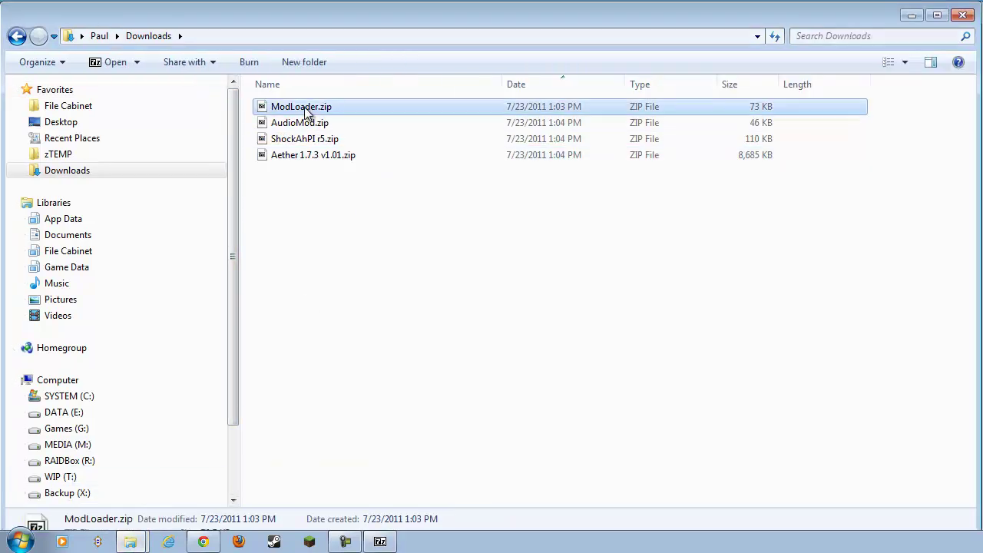
{"action": "right_click", "coordinate": [306, 111]}
{"action": "mouse_move", "coordinate": [351, 136]}
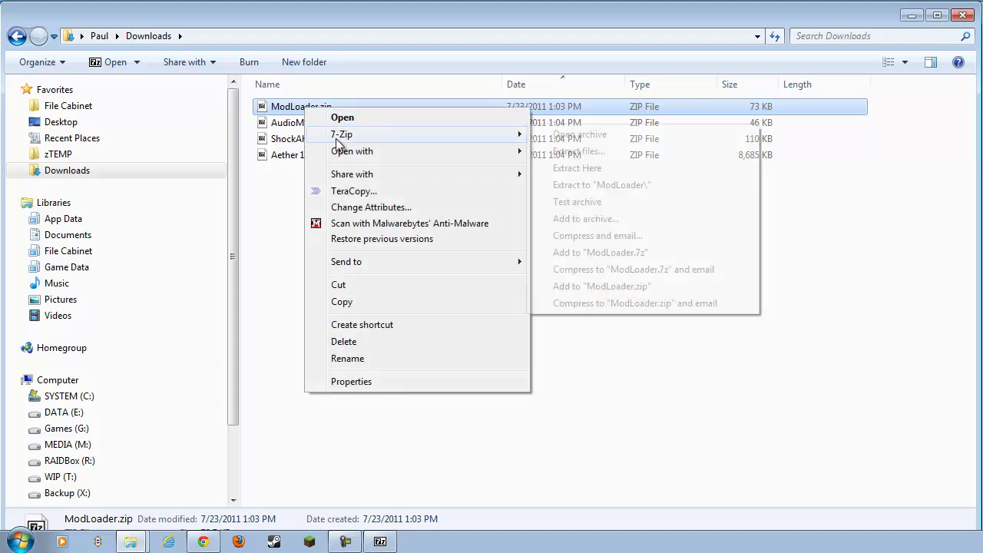
{"action": "left_click", "coordinate": [584, 135]}
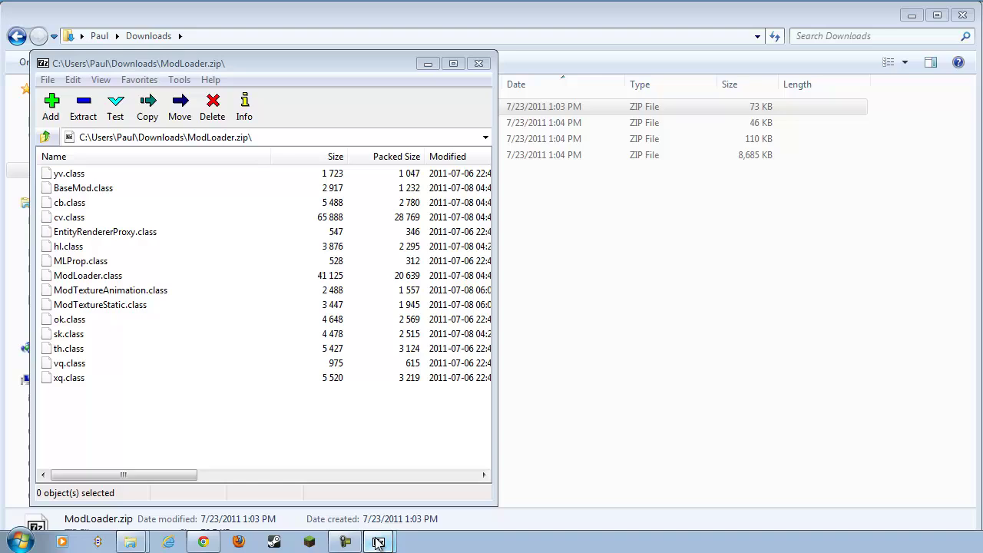
{"action": "mouse_move", "coordinate": [379, 543]}
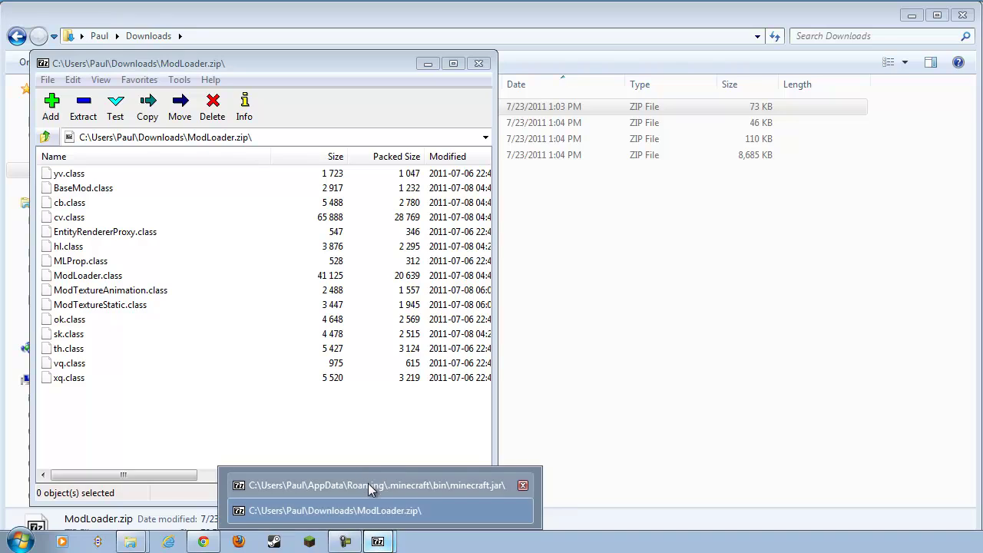
{"action": "left_click", "coordinate": [423, 482]}
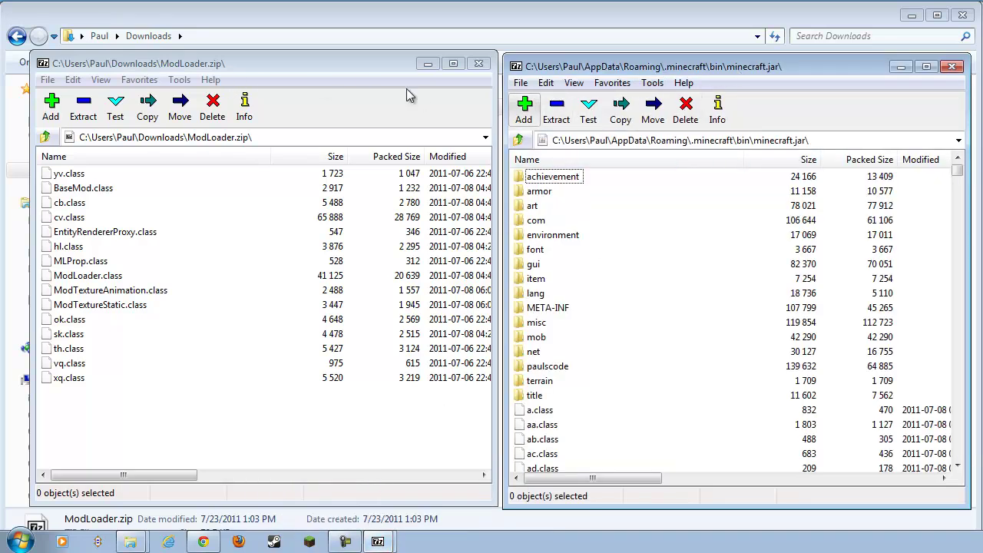
- Copy all files from ModLoader.zip into the minecraft.jar archive and close the ModLoader archive
{"action": "left_click", "coordinate": [73, 81]}
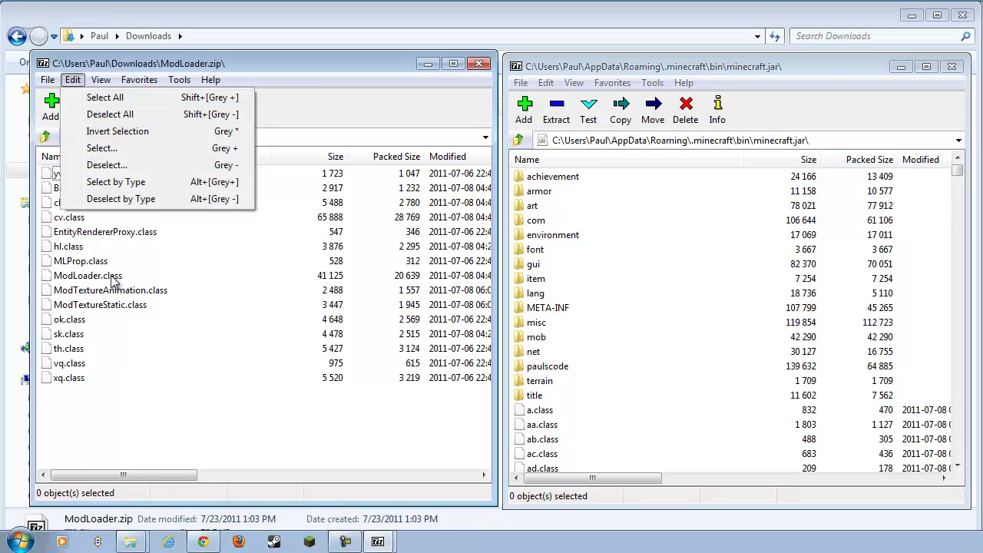
{"action": "left_click", "coordinate": [89, 98]}
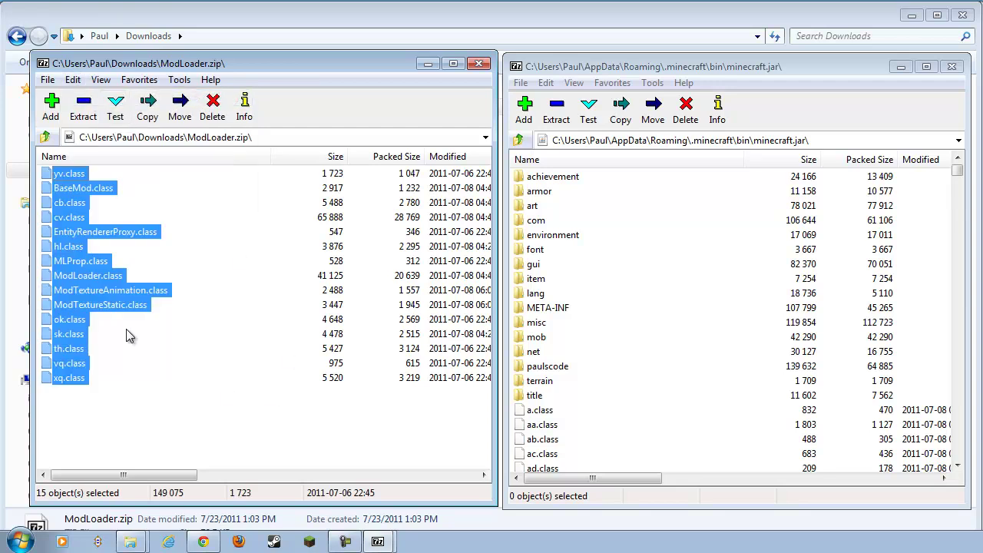
{"action": "left_click_drag", "start_coordinate": [90, 305], "coordinate": [691, 447]}
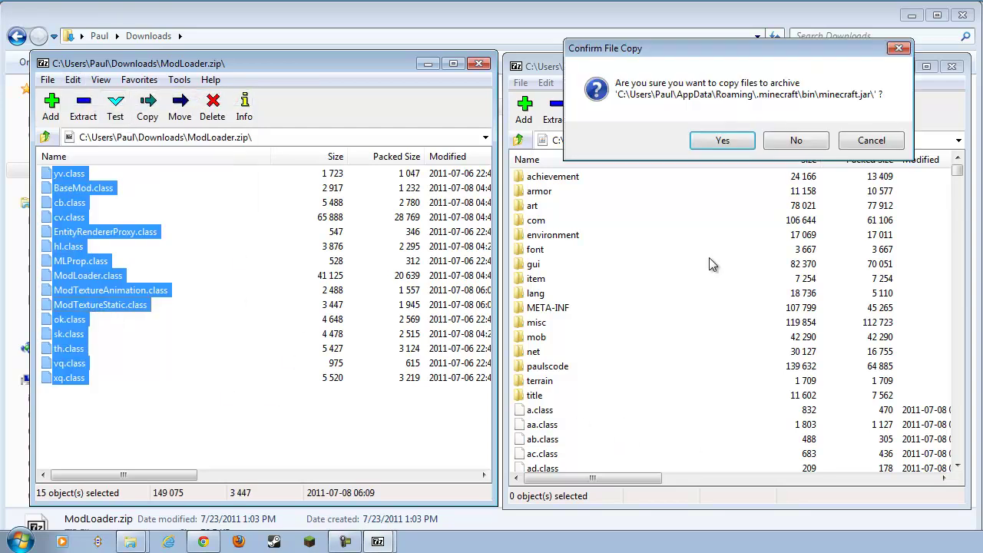
{"action": "left_click", "coordinate": [720, 142]}
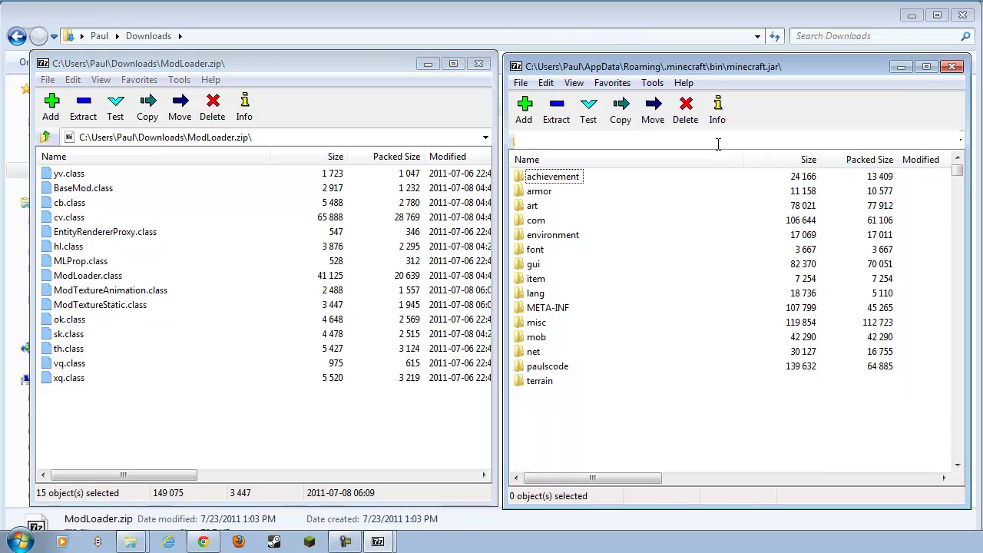
{"action": "left_click", "coordinate": [479, 63]}
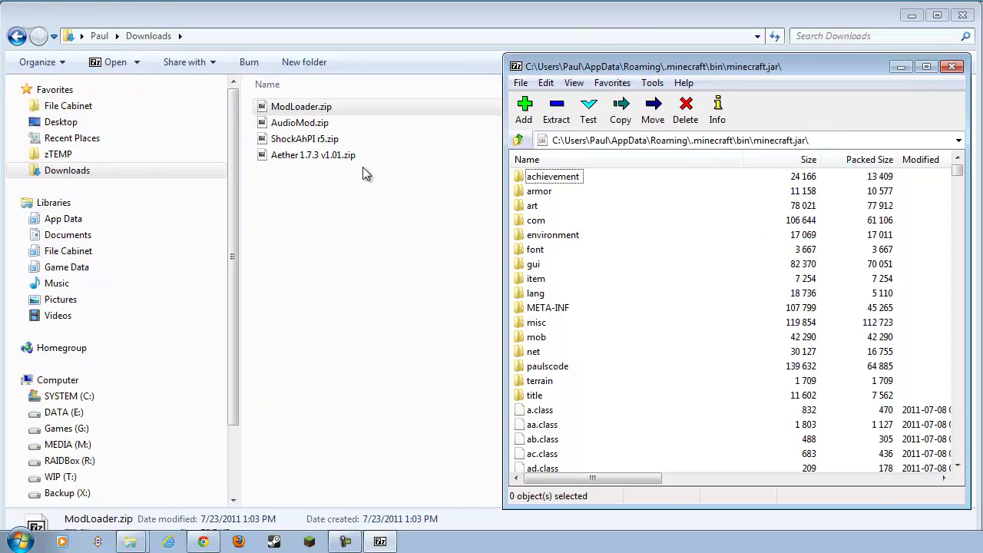
- Open AudioMod.zip as a 7-Zip archive and bring the minecraft.jar archive up beside it
{"action": "left_click", "coordinate": [298, 123]}
{"action": "right_click", "coordinate": [297, 123]}
{"action": "mouse_move", "coordinate": [335, 152]}
{"action": "left_click", "coordinate": [572, 150]}
{"action": "mouse_move", "coordinate": [378, 544]}
{"action": "left_click", "coordinate": [379, 484]}
- Copy all contents of AudioMod.zip into the minecraft.jar archive and close the AudioMod archive
{"action": "left_click", "coordinate": [73, 80]}
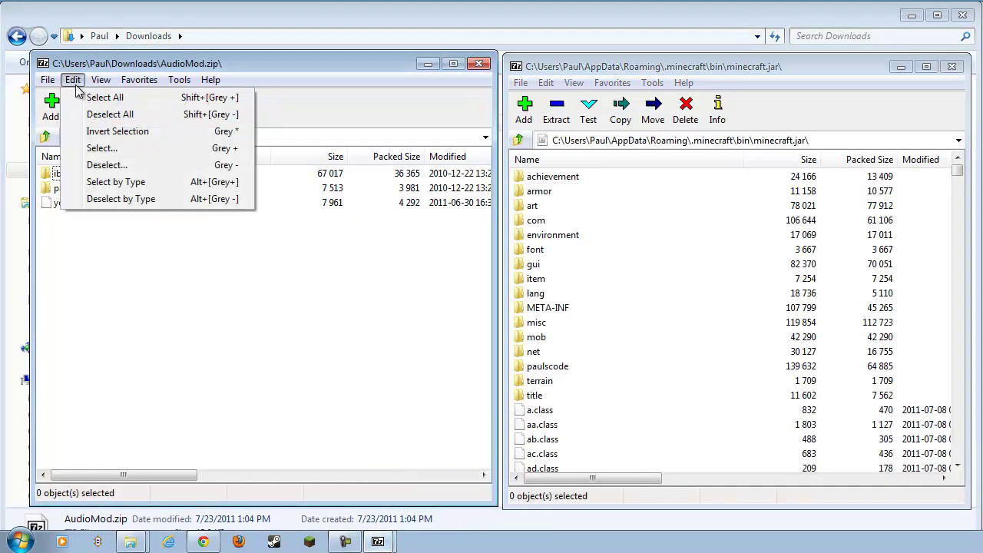
{"action": "left_click", "coordinate": [98, 96]}
{"action": "left_click_drag", "start_coordinate": [149, 211], "coordinate": [679, 431]}
{"action": "left_click", "coordinate": [716, 140]}
{"action": "left_click", "coordinate": [479, 63]}
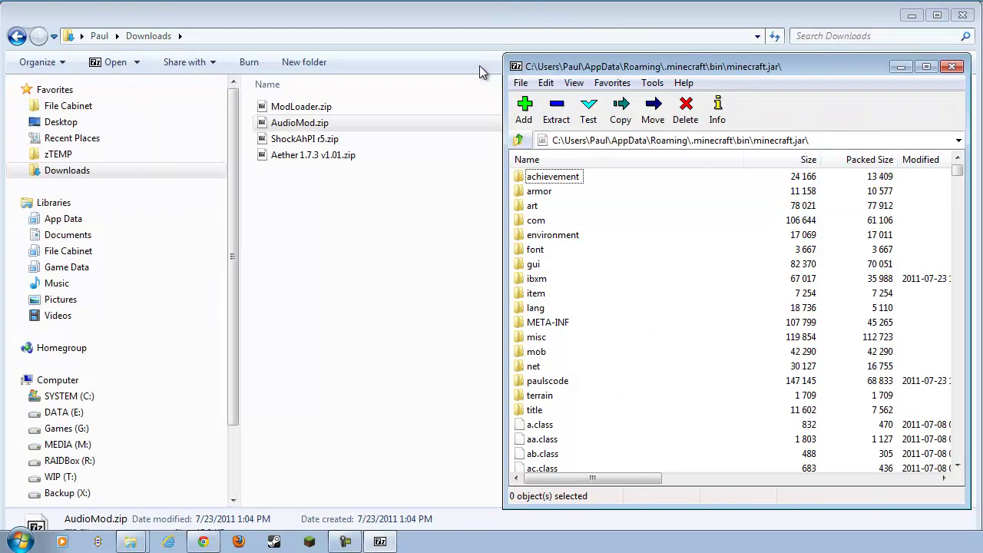
- Open ShockAhPI r5.zip as a 7-Zip archive and arrange it beside the minecraft.jar archive
{"action": "left_click", "coordinate": [296, 144]}
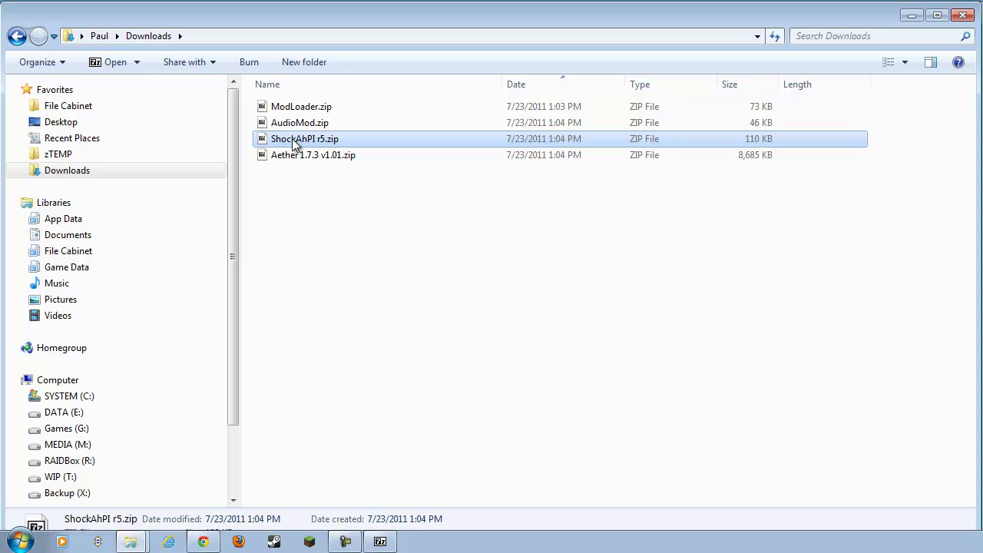
{"action": "right_click", "coordinate": [296, 145]}
{"action": "mouse_move", "coordinate": [340, 165]}
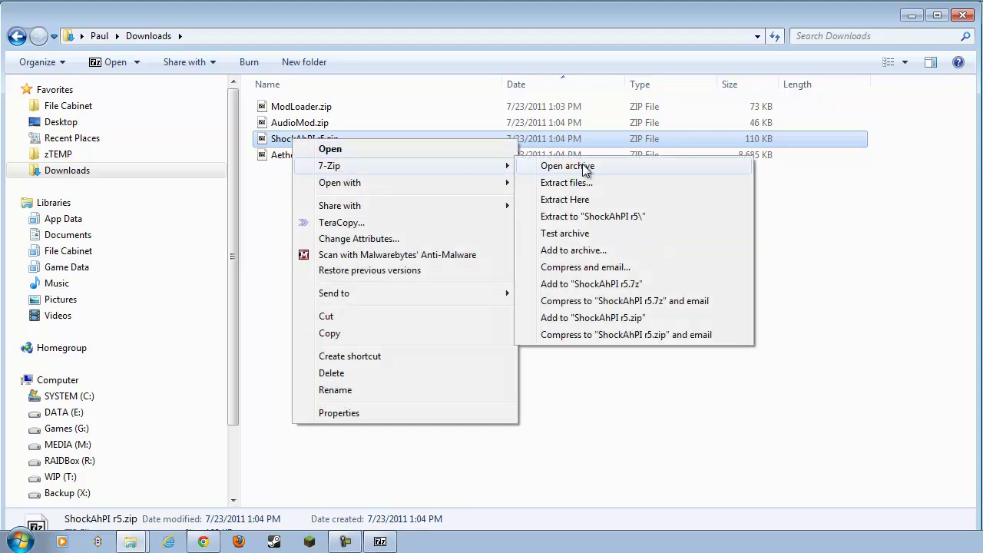
{"action": "left_click", "coordinate": [583, 167]}
{"action": "mouse_move", "coordinate": [379, 542]}
{"action": "left_click", "coordinate": [387, 484]}
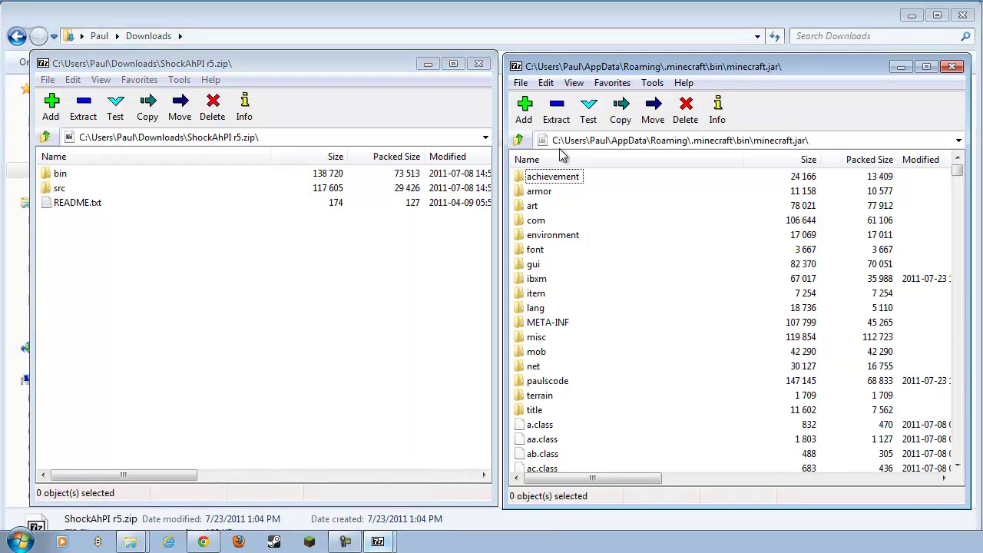
{"action": "left_click_drag", "start_coordinate": [392, 63], "coordinate": [381, 62]}
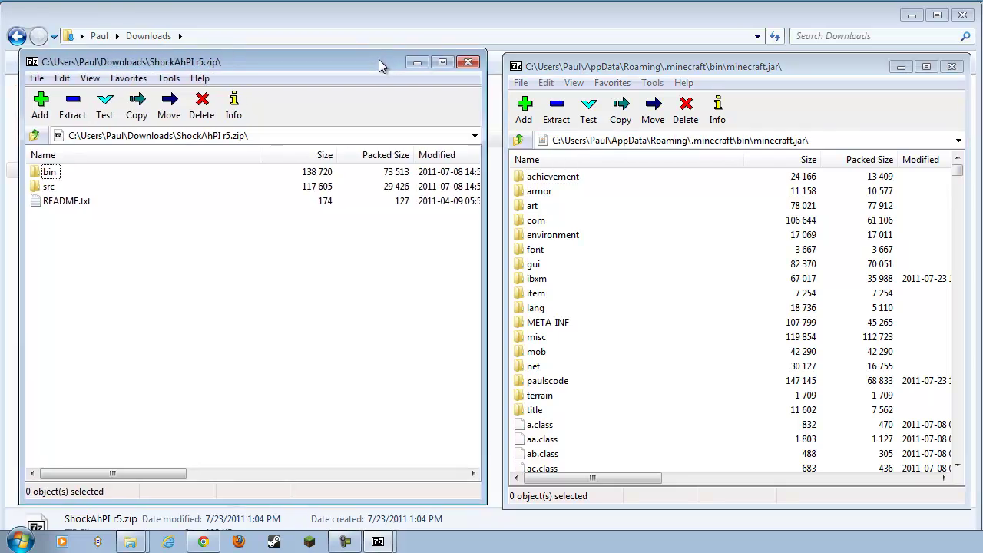
- Copy all files from the bin folder of ShockAhPI r5.zip into minecraft.jar and close the ShockAhPI archive
{"action": "double_click", "coordinate": [49, 172]}
{"action": "left_click", "coordinate": [61, 77]}
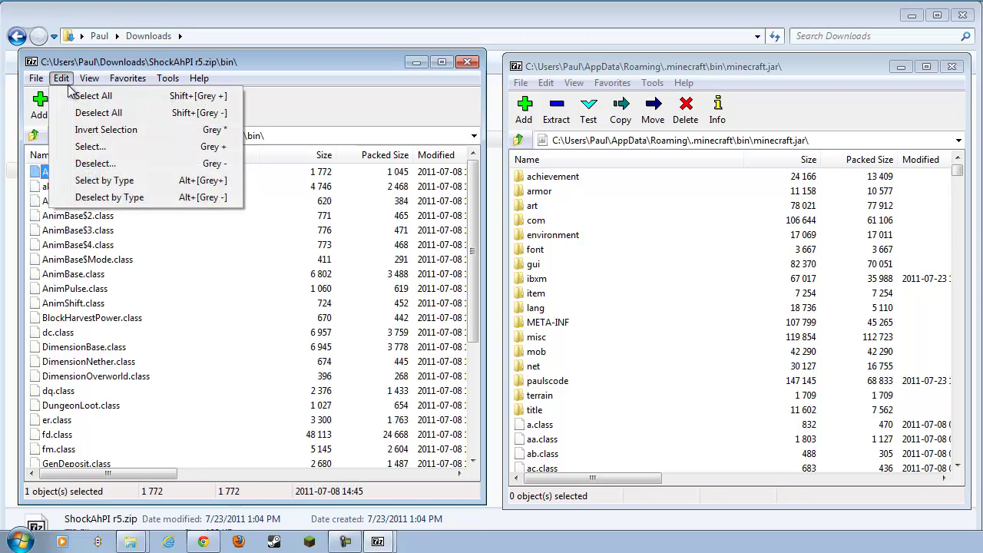
{"action": "left_click", "coordinate": [87, 97]}
{"action": "left_click_drag", "start_coordinate": [77, 361], "coordinate": [694, 433]}
{"action": "left_click", "coordinate": [712, 141]}
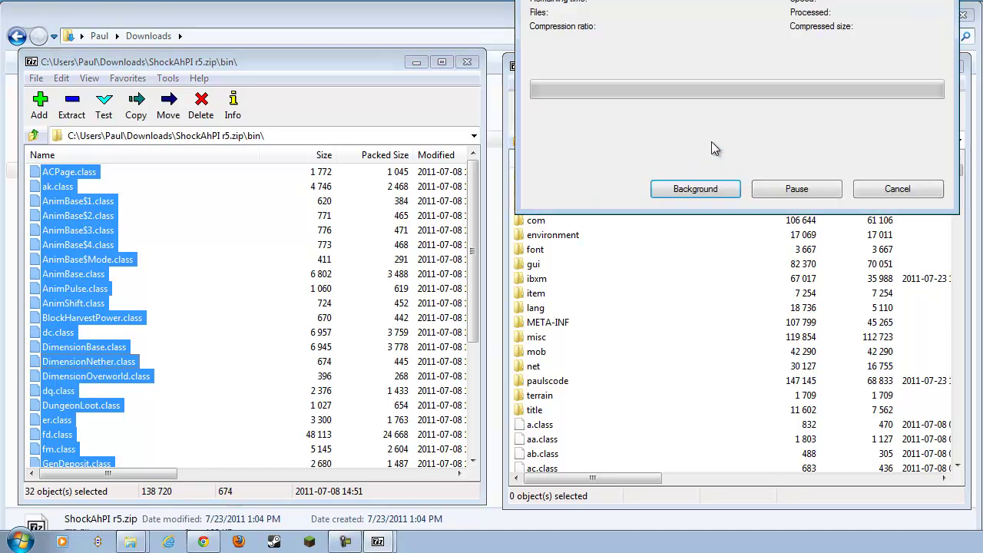
{"action": "left_click", "coordinate": [468, 63]}
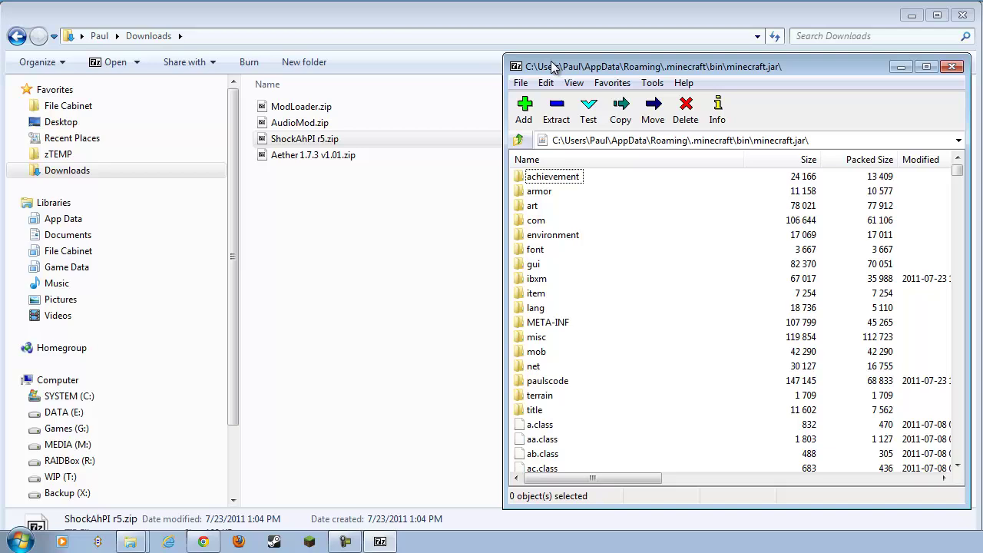
- Open Aether 1.7.3 v1.01.zip as a 7-Zip archive and bring the minecraft.jar archive up beside it
{"action": "right_click", "coordinate": [297, 163]}
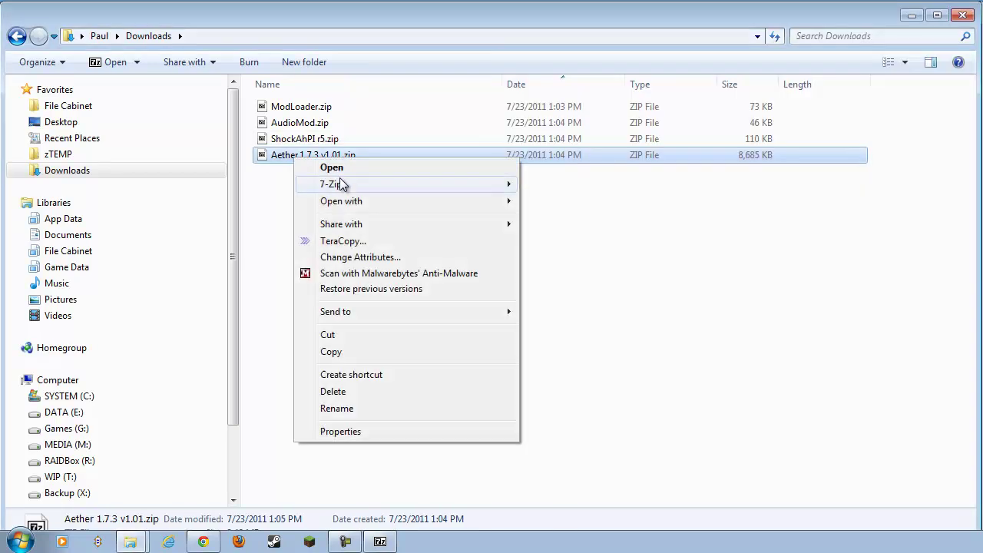
{"action": "mouse_move", "coordinate": [356, 187]}
{"action": "left_click", "coordinate": [563, 186]}
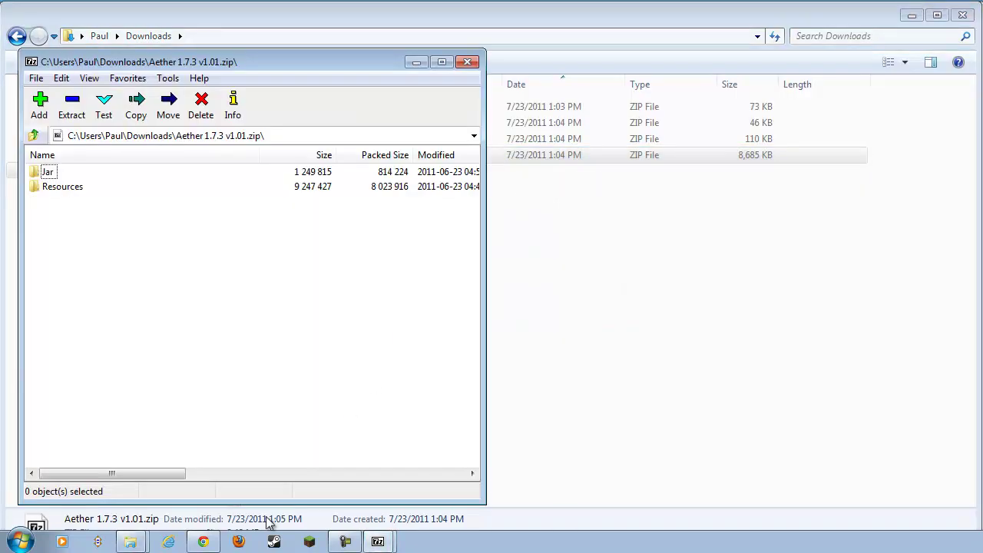
{"action": "mouse_move", "coordinate": [378, 540]}
{"action": "left_click", "coordinate": [380, 487]}
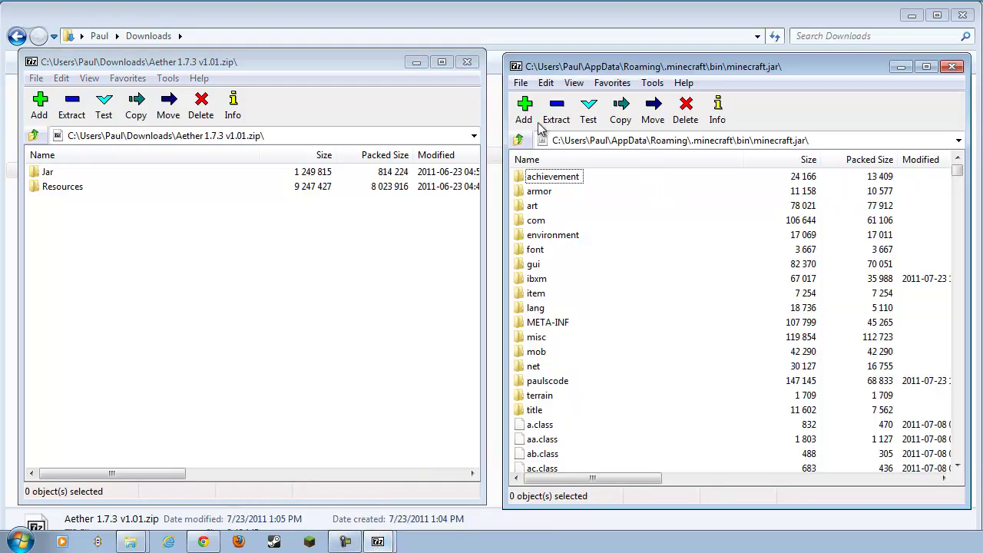
- Copy all contents of the Jar folder in Aether 1.7.3 v1.01.zip into the minecraft.jar archive
{"action": "double_click", "coordinate": [48, 173]}
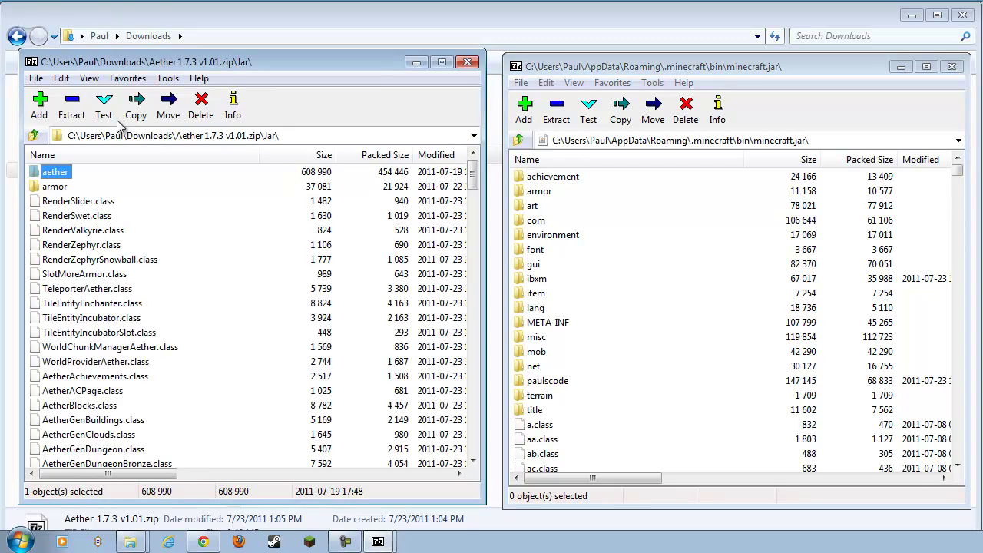
{"action": "left_click", "coordinate": [60, 78]}
{"action": "left_click", "coordinate": [83, 96]}
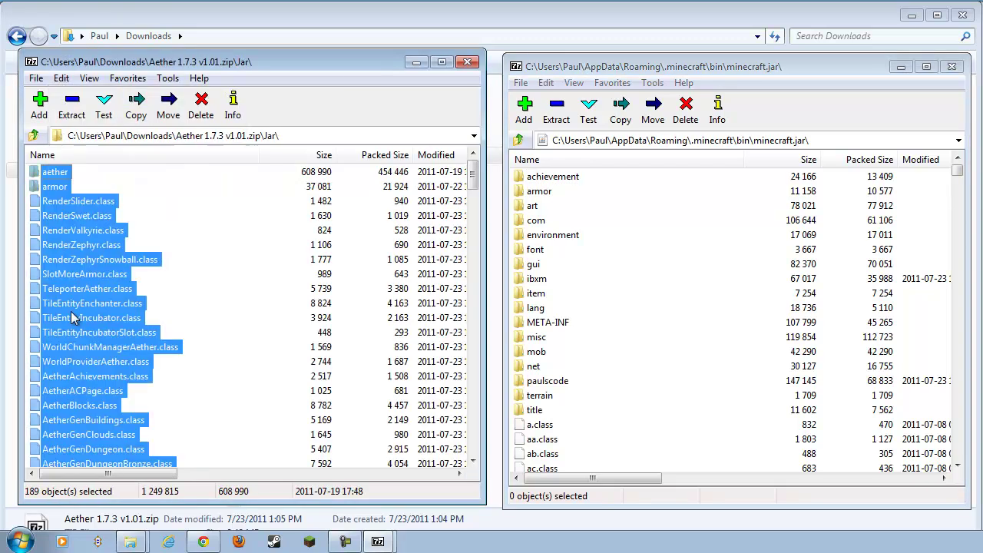
{"action": "left_click_drag", "start_coordinate": [116, 365], "coordinate": [726, 445]}
{"action": "left_click", "coordinate": [720, 141]}
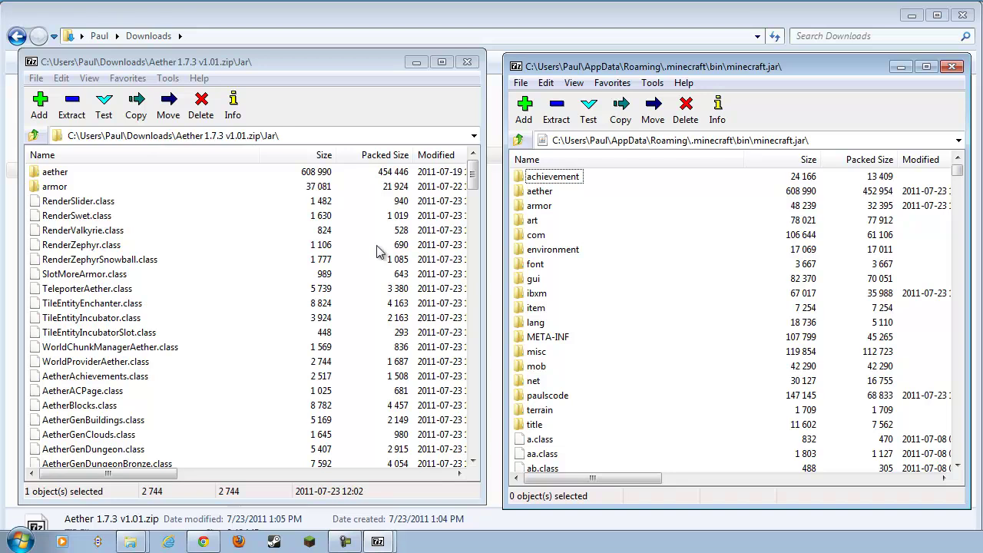
- Delete the META-INF folder from the minecraft.jar archive and close that archive
{"action": "left_click", "coordinate": [549, 338]}
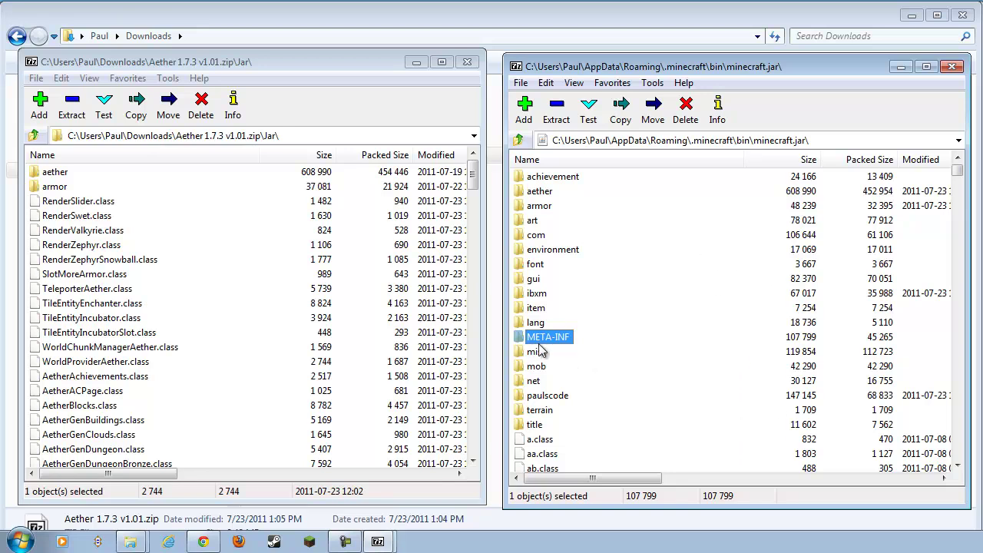
{"action": "left_click", "coordinate": [686, 109]}
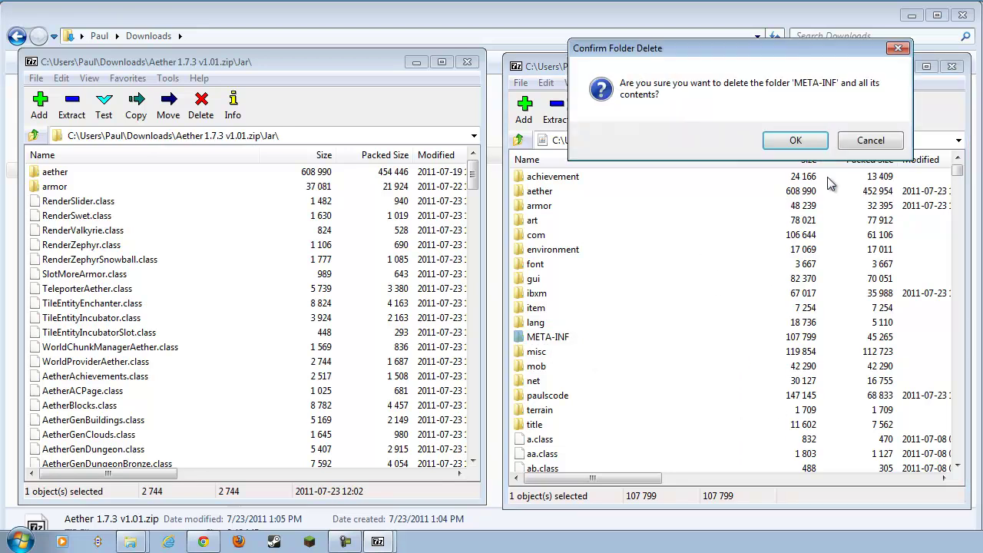
{"action": "left_click", "coordinate": [761, 140]}
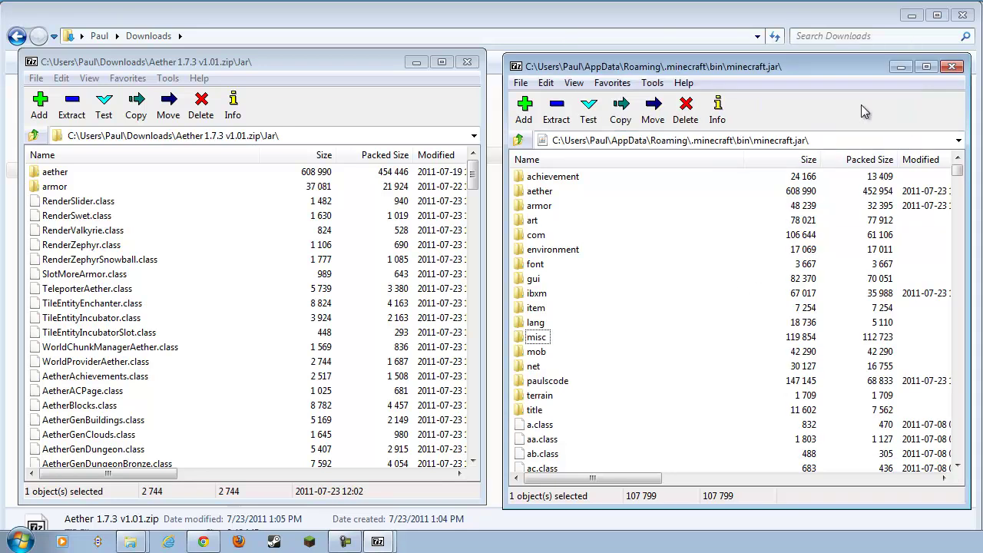
{"action": "left_click", "coordinate": [954, 69]}
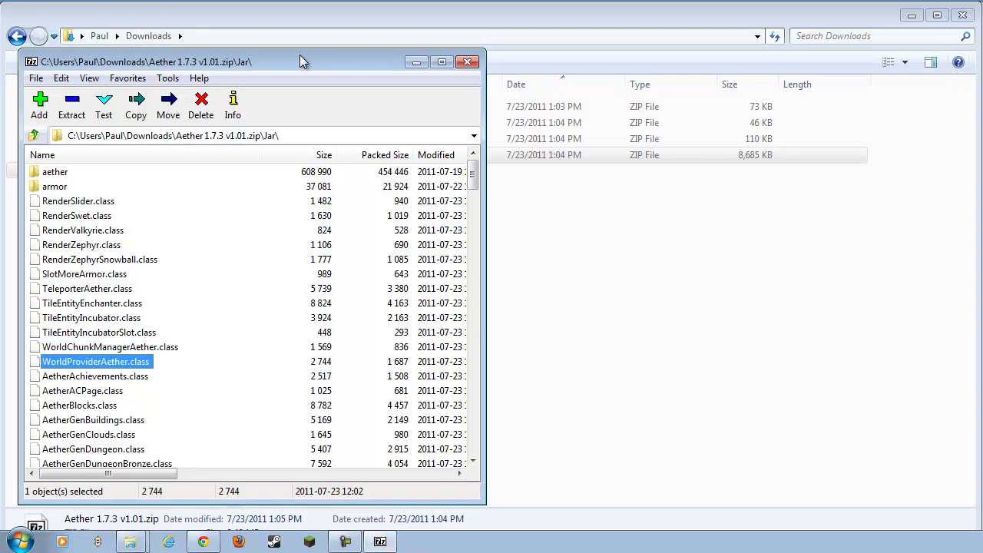
- Bring up the .minecraft bin folder beside the Aether archive, return to the archive's root and select its Resources folder
{"action": "left_click_drag", "start_coordinate": [282, 61], "coordinate": [728, 62]}
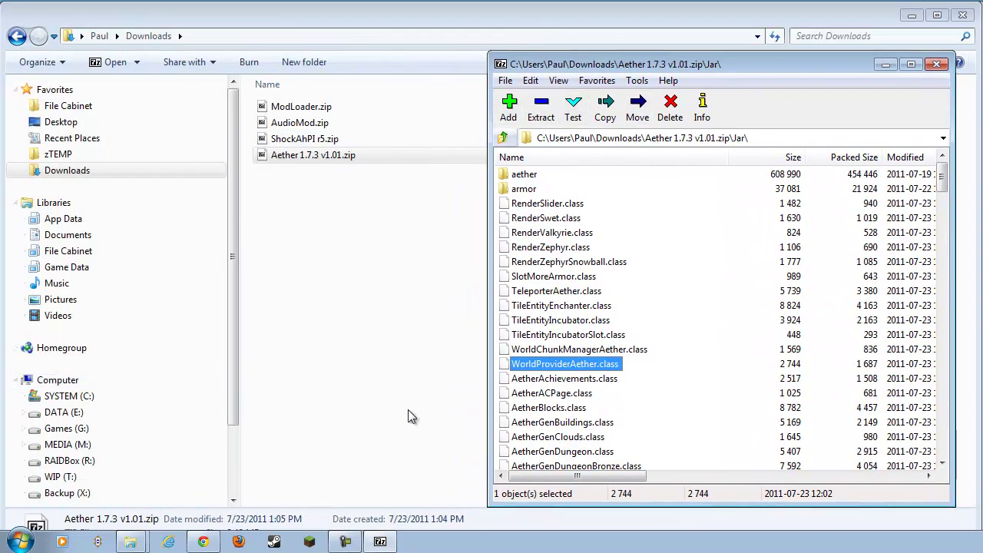
{"action": "left_click", "coordinate": [131, 542]}
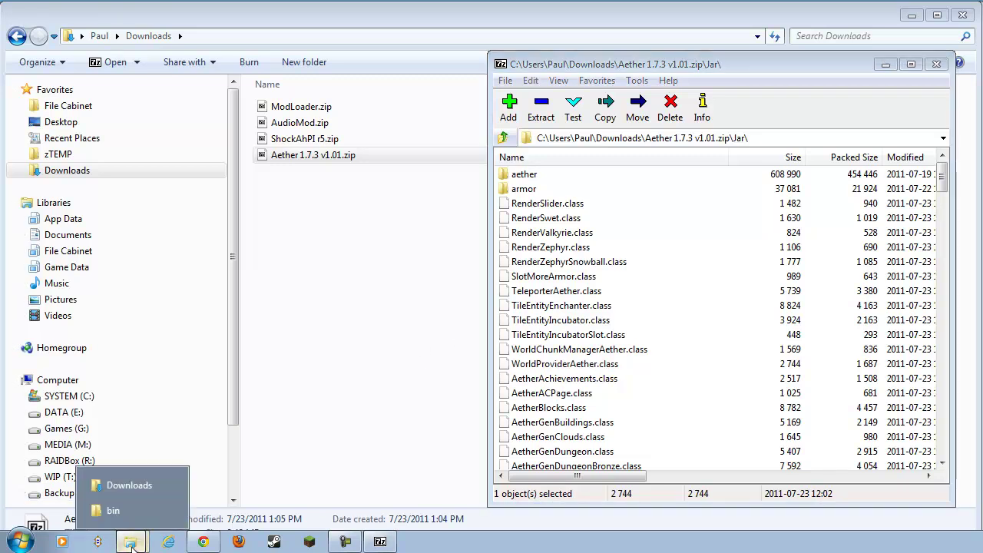
{"action": "left_click", "coordinate": [112, 510]}
{"action": "left_click", "coordinate": [346, 542]}
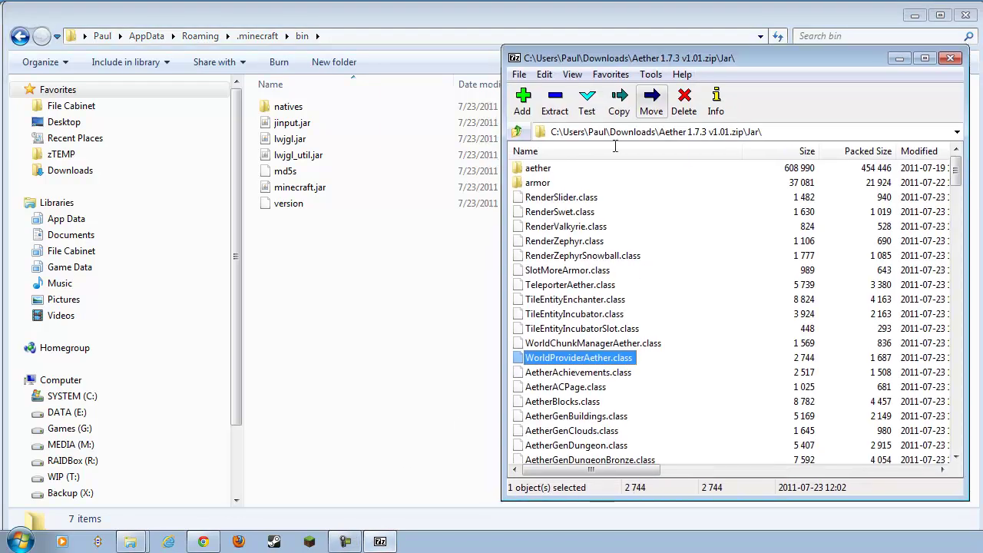
{"action": "left_click", "coordinate": [517, 133]}
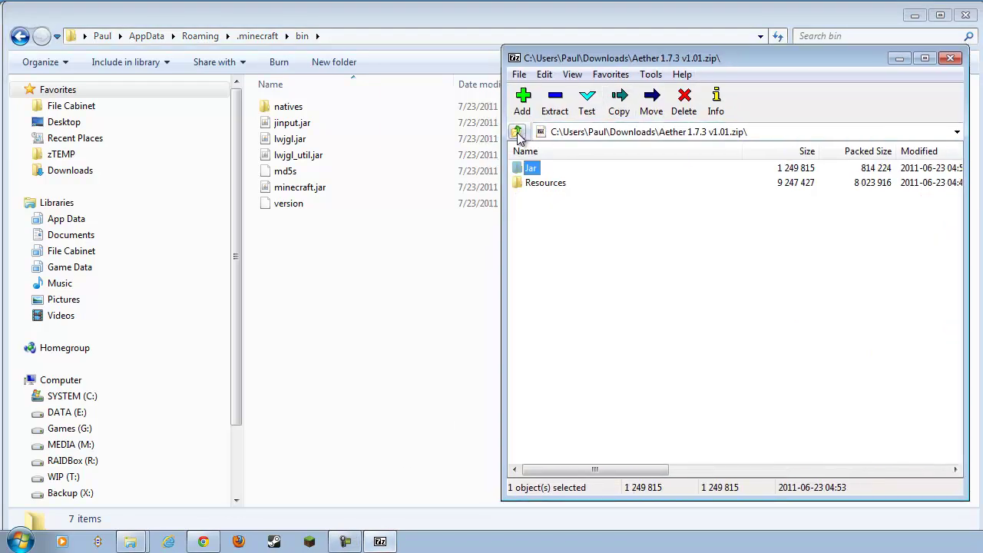
{"action": "left_click", "coordinate": [548, 189]}
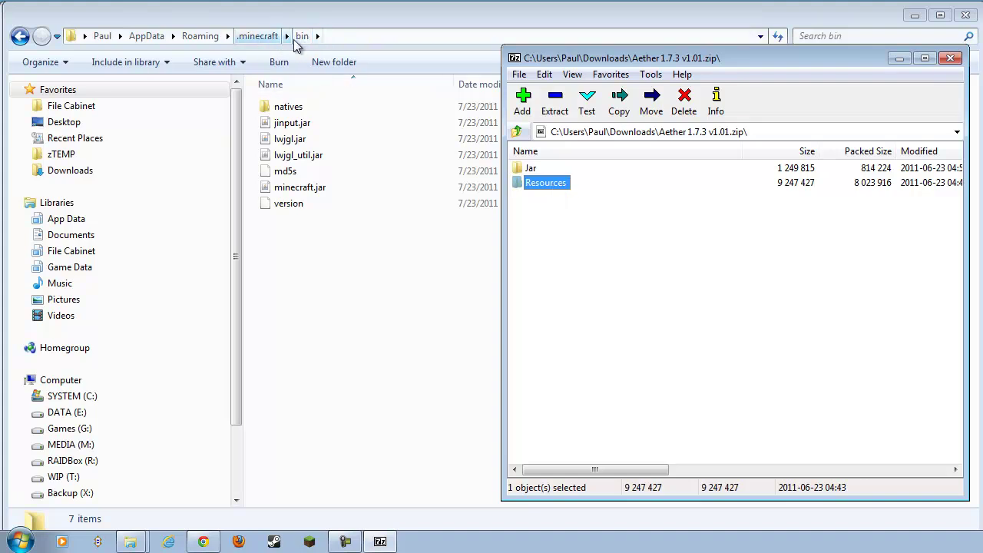
- Copy the mod folder from Resources in Aether 1.7.3 v1.01.zip into the resources folder of .minecraft
{"action": "left_click", "coordinate": [270, 39]}
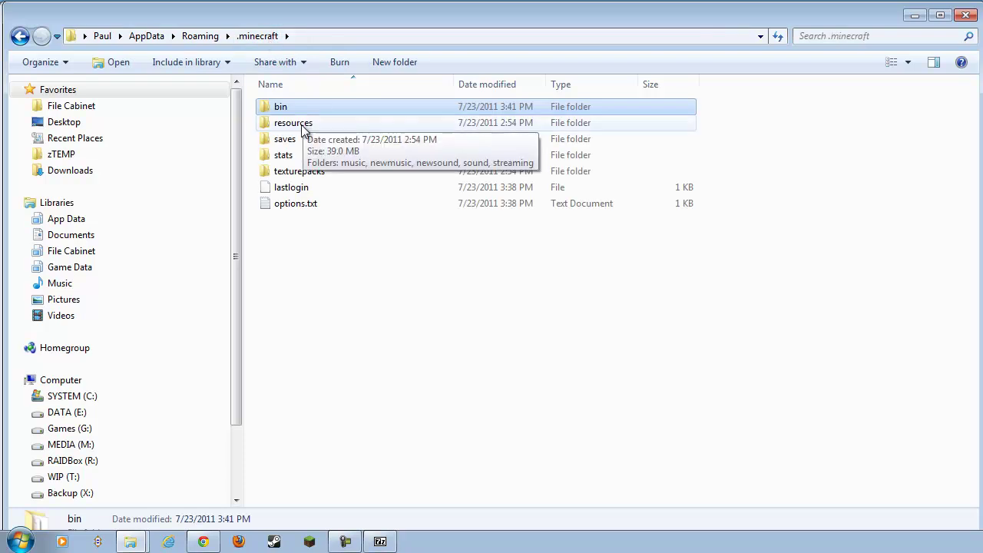
{"action": "left_click", "coordinate": [305, 125]}
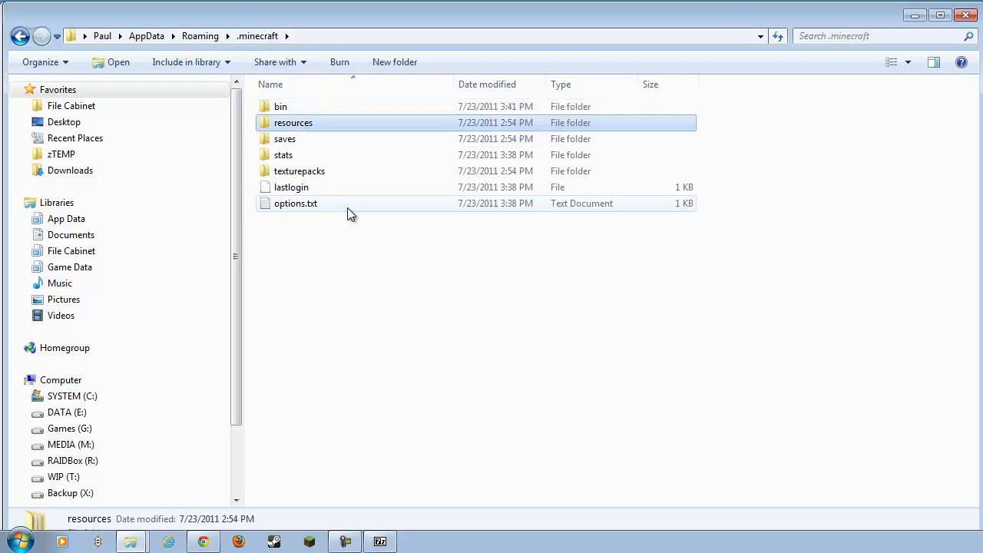
{"action": "double_click", "coordinate": [291, 127]}
{"action": "left_click", "coordinate": [380, 542]}
{"action": "left_click_drag", "start_coordinate": [624, 65], "coordinate": [654, 61]}
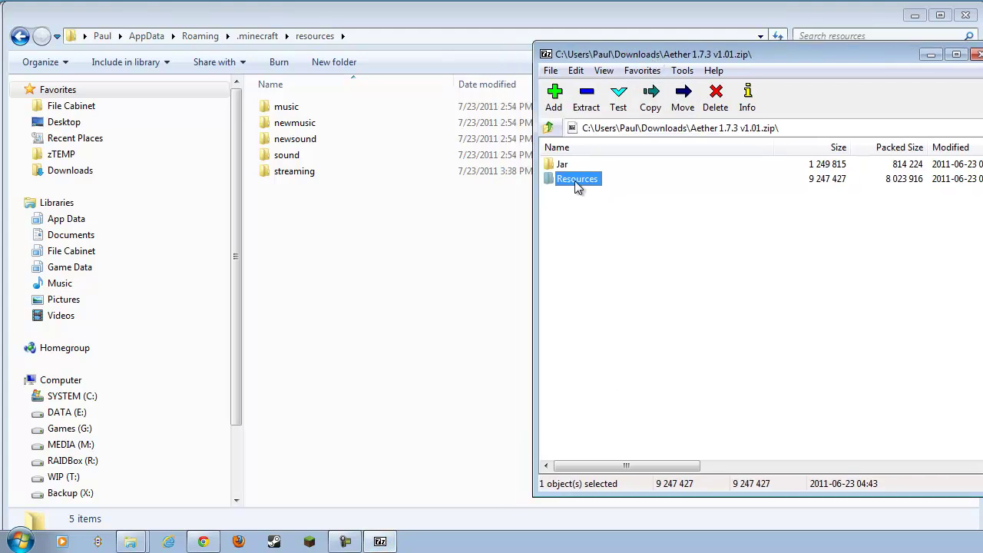
{"action": "double_click", "coordinate": [578, 179]}
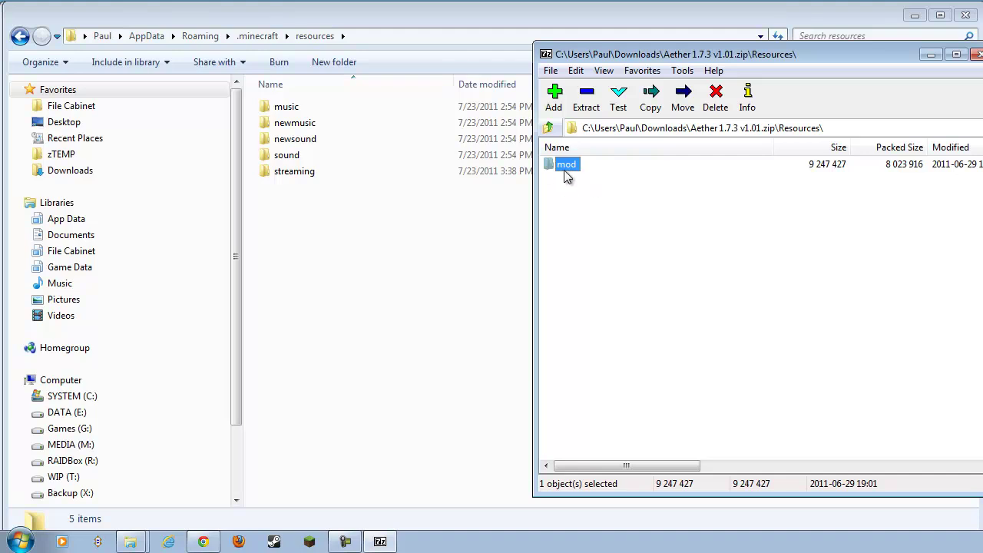
{"action": "left_click_drag", "start_coordinate": [563, 170], "coordinate": [315, 222]}
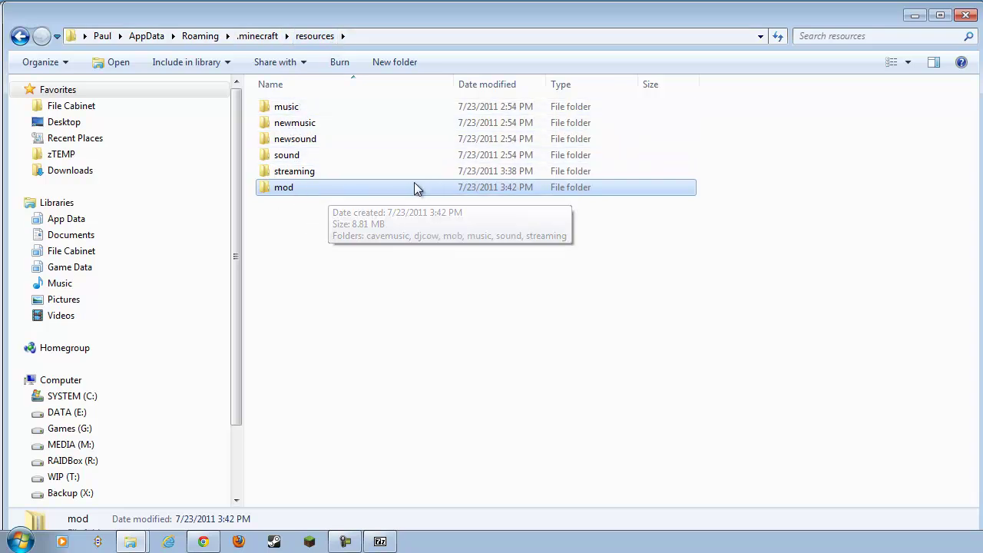
- Start the Minecraft launcher, enlarge its window and log in with the remembered account
{"action": "key", "text": "alt+Tab"}
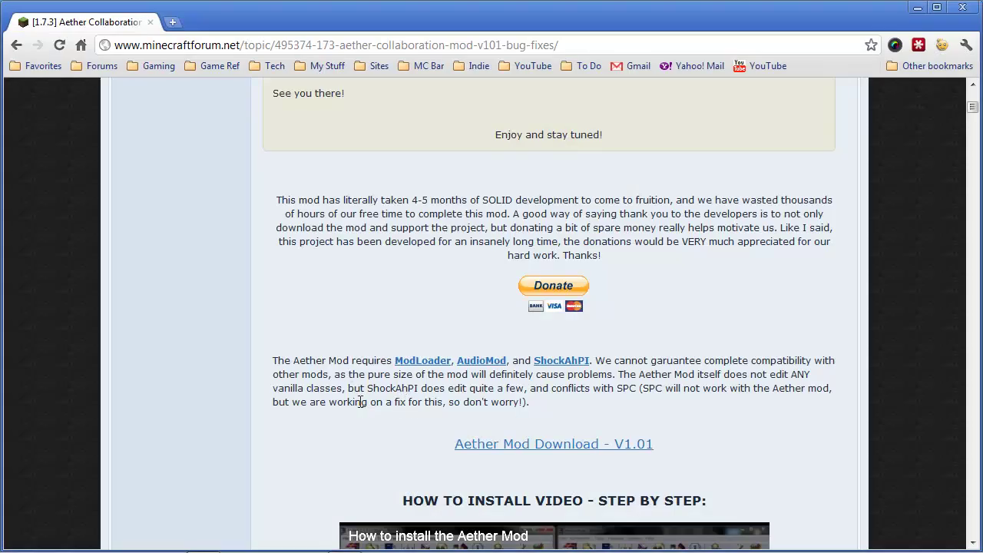
{"action": "mouse_move", "coordinate": [346, 549]}
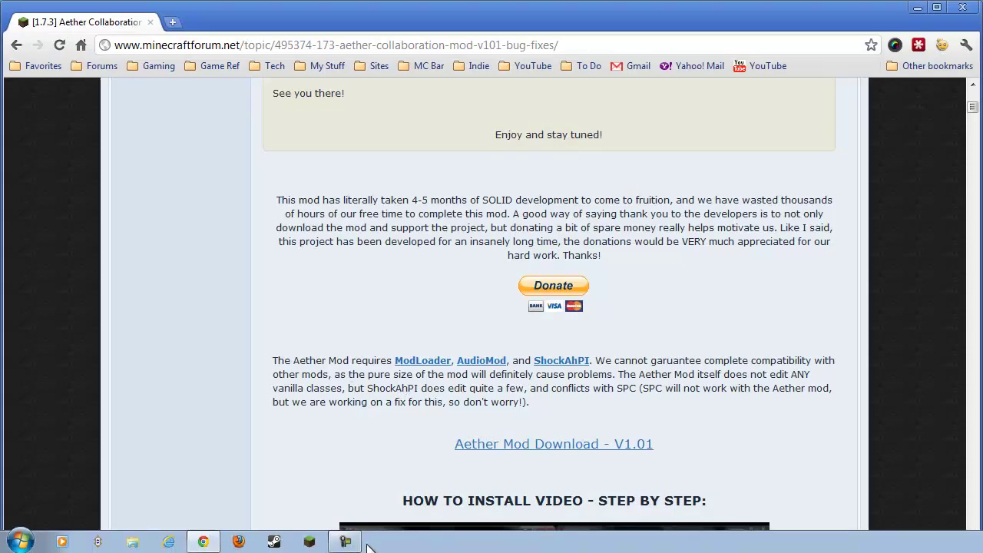
{"action": "left_click", "coordinate": [309, 542]}
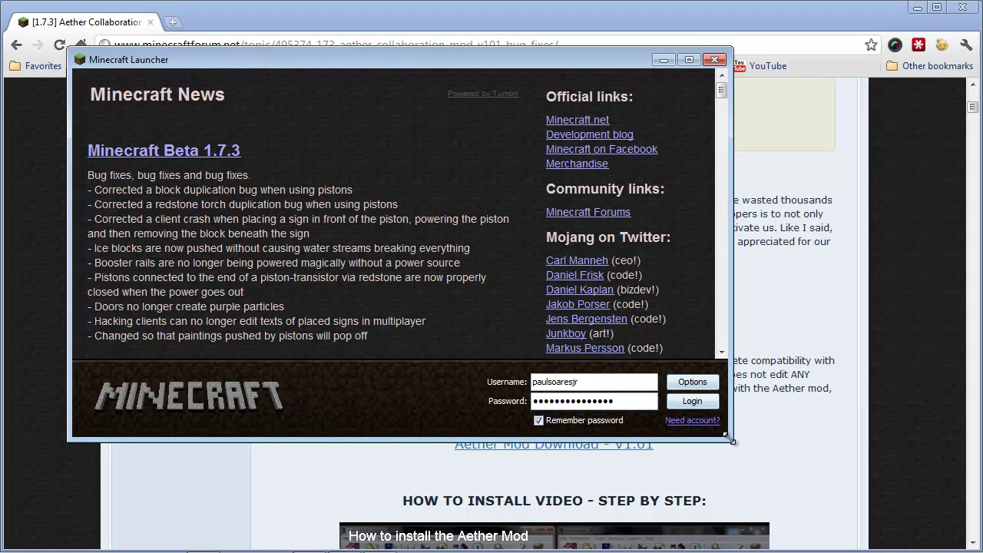
{"action": "left_click_drag", "start_coordinate": [730, 439], "coordinate": [895, 527]}
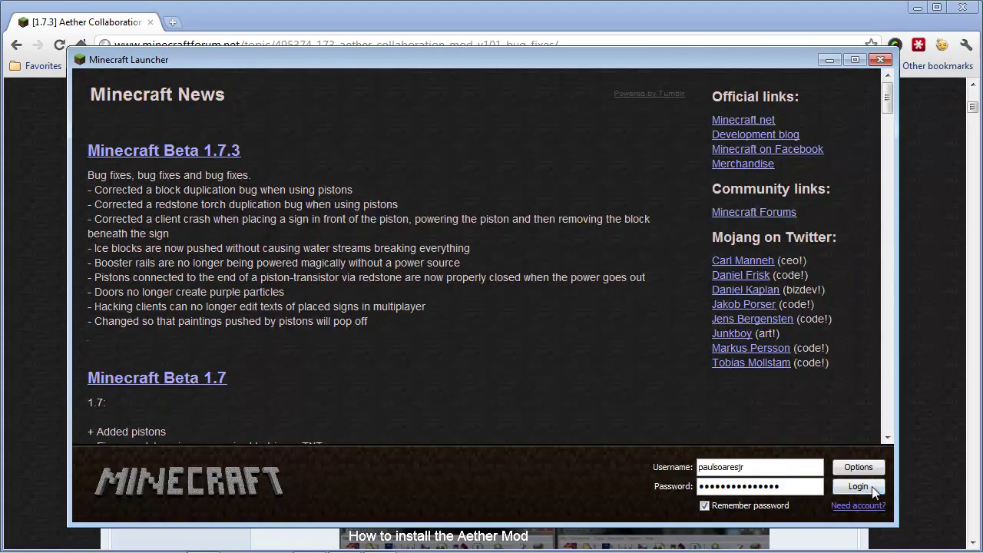
{"action": "left_click", "coordinate": [870, 487]}
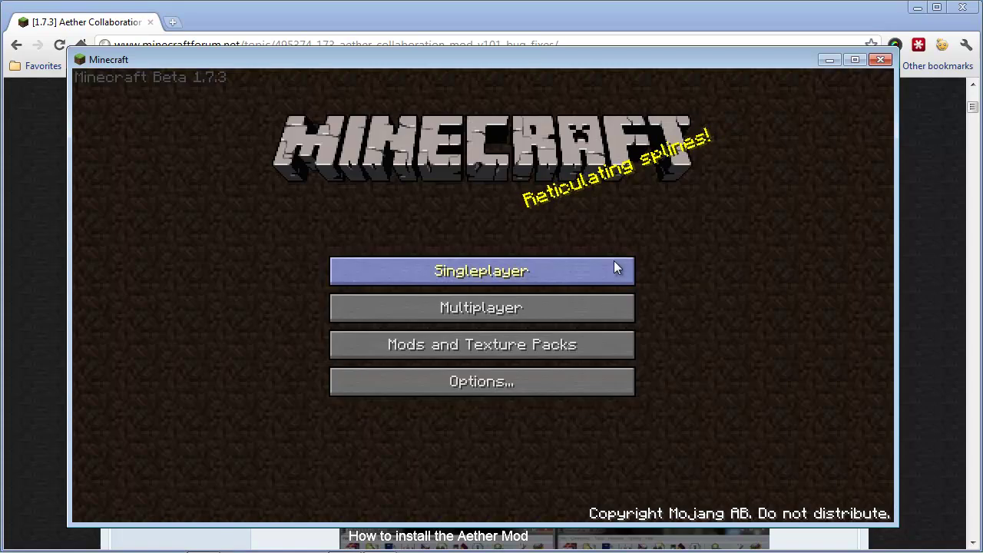
- Load the singleplayer world named Aether
{"action": "left_click", "coordinate": [516, 278]}
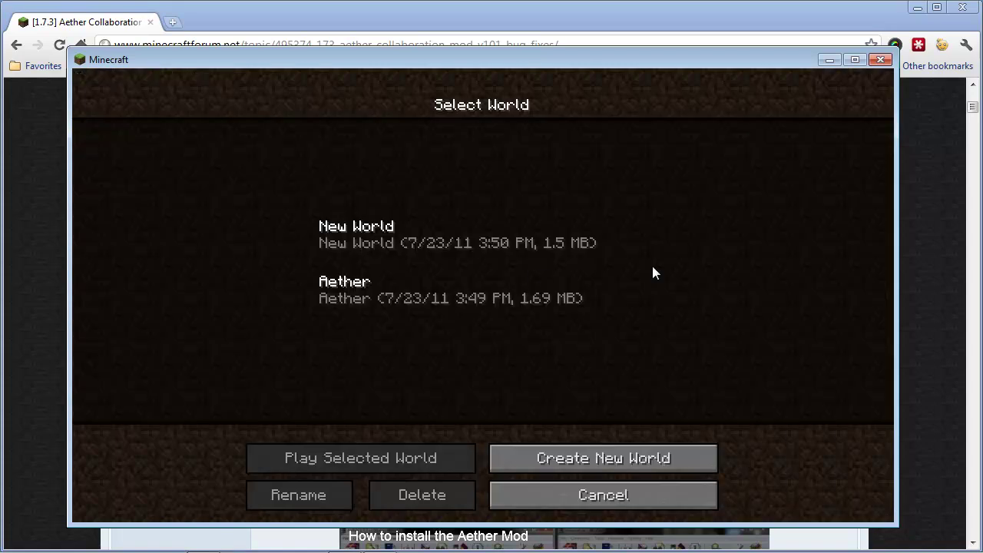
{"action": "left_click", "coordinate": [410, 295]}
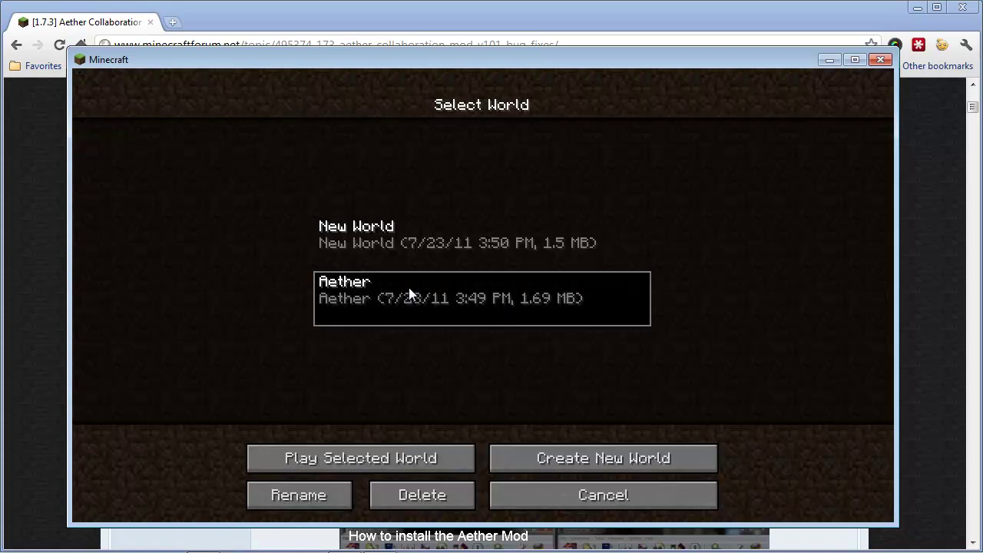
{"action": "left_click", "coordinate": [424, 460]}
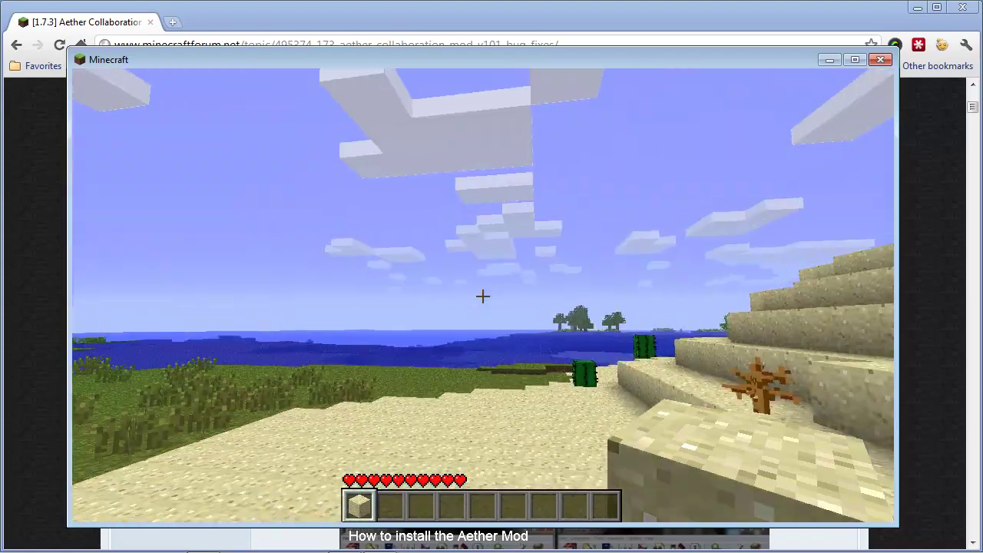
- Place the held sand block on the beach, walk up to it and strike it
{"action": "key", "text": "w"}
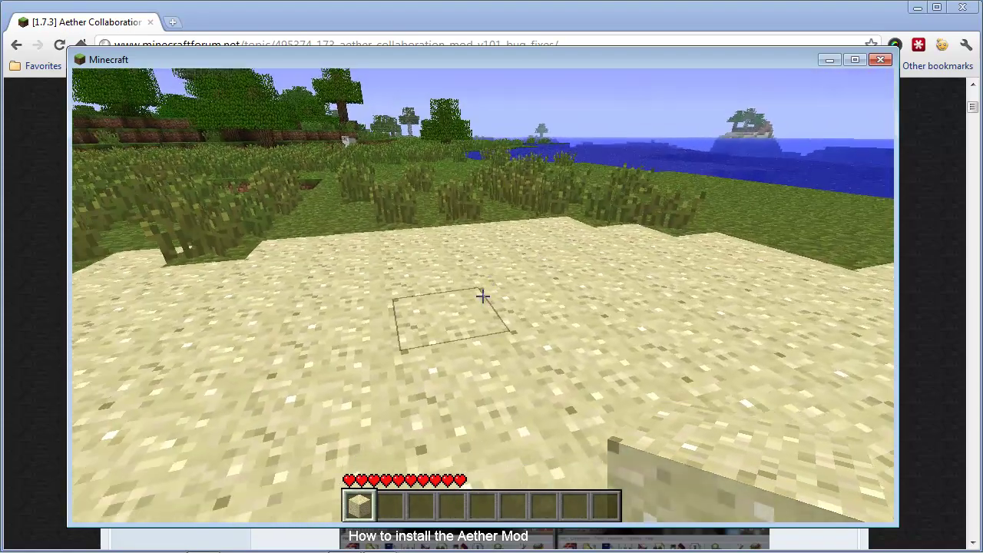
{"action": "right_click", "coordinate": [483, 296]}
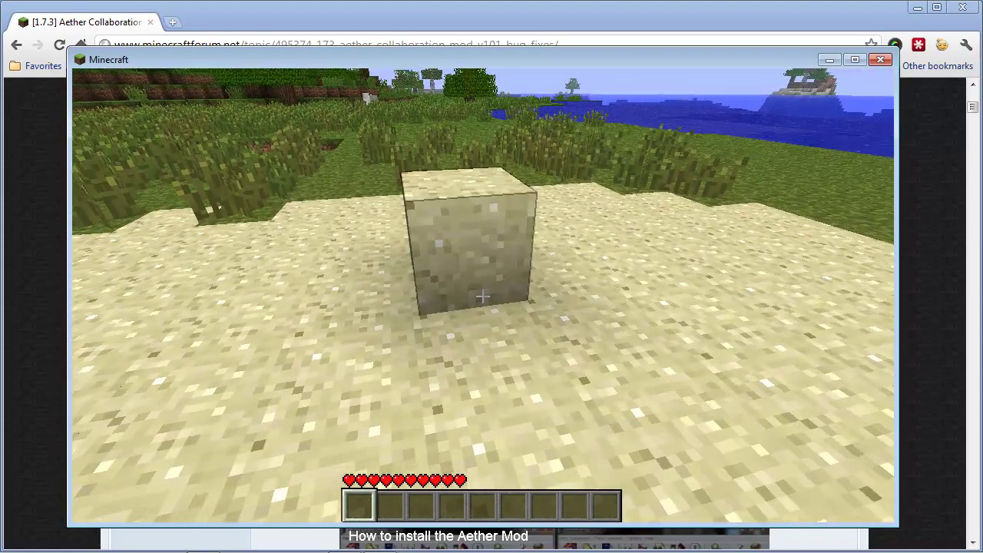
{"action": "key", "text": "w"}
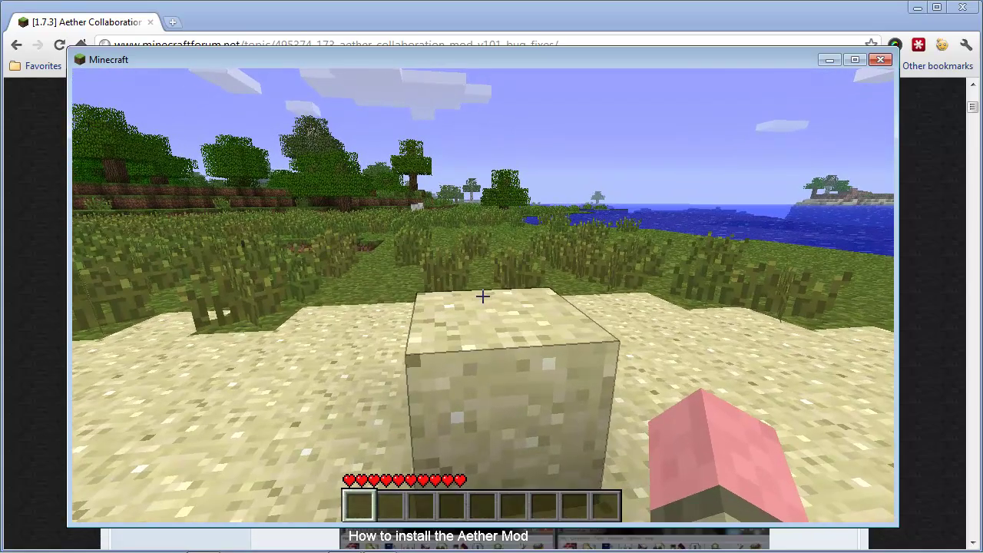
{"action": "left_click", "coordinate": [482, 296]}
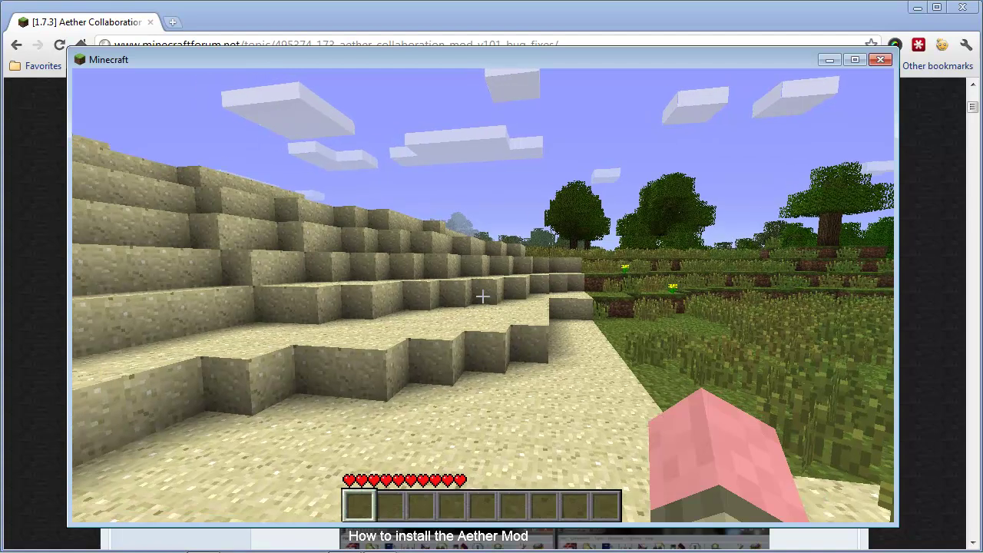
- Quit the world to the title screen and reposition the Minecraft window
{"action": "key", "text": "Escape"}
{"action": "left_click", "coordinate": [536, 353]}
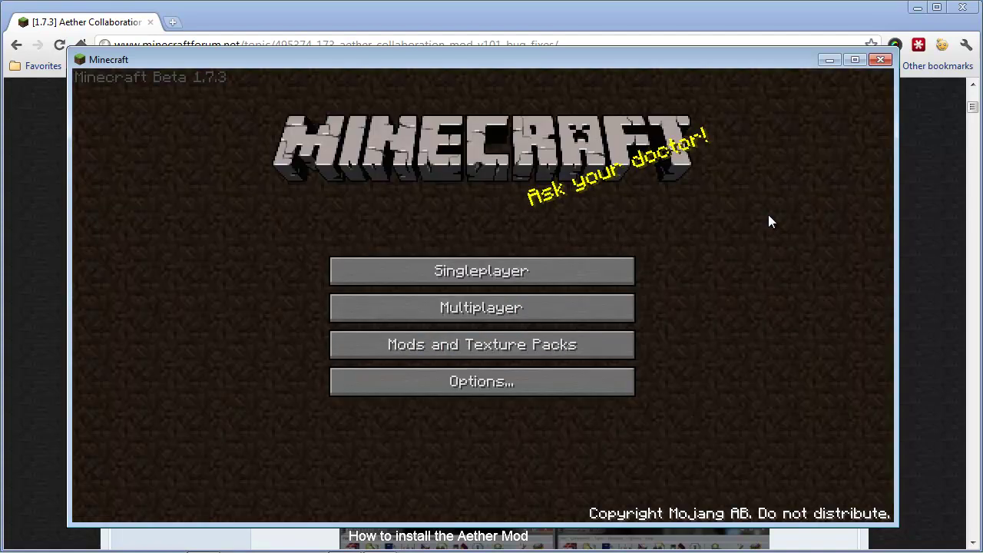
{"action": "left_click_drag", "start_coordinate": [689, 67], "coordinate": [711, 53]}
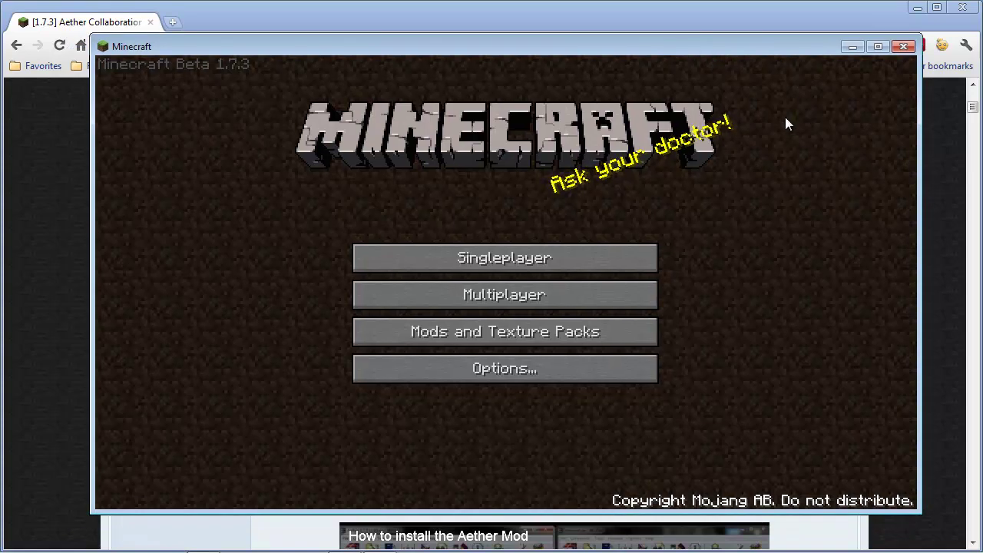
{"action": "left_click_drag", "start_coordinate": [795, 47], "coordinate": [795, 58]}
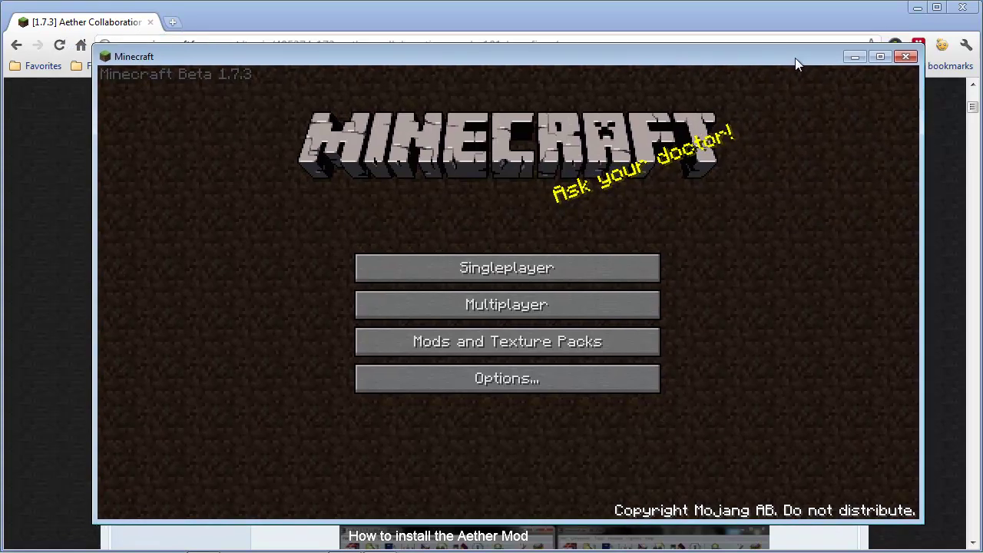